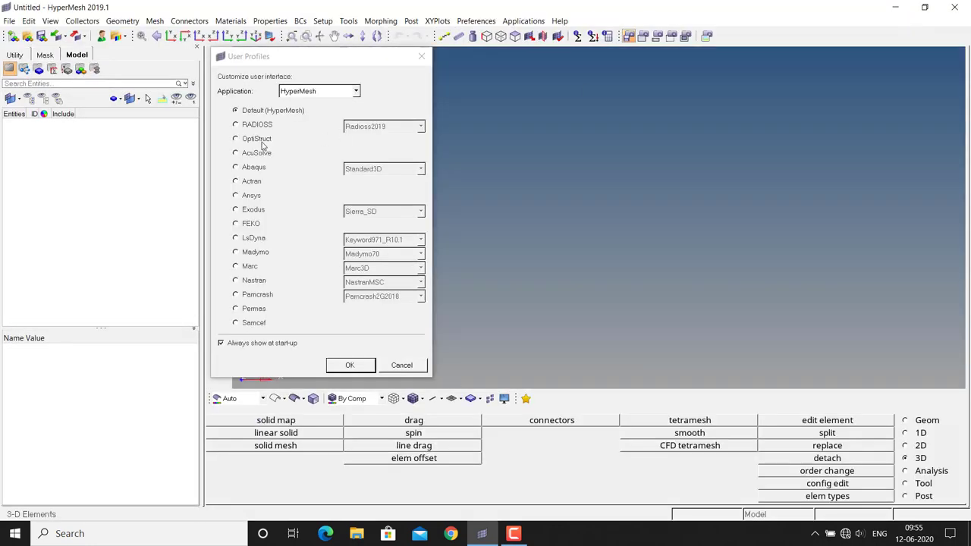
- Load the OptiStruct user profile, then reopen the profile dialog and cancel it unchanged
left_click(262, 141)
left_click(341, 365)
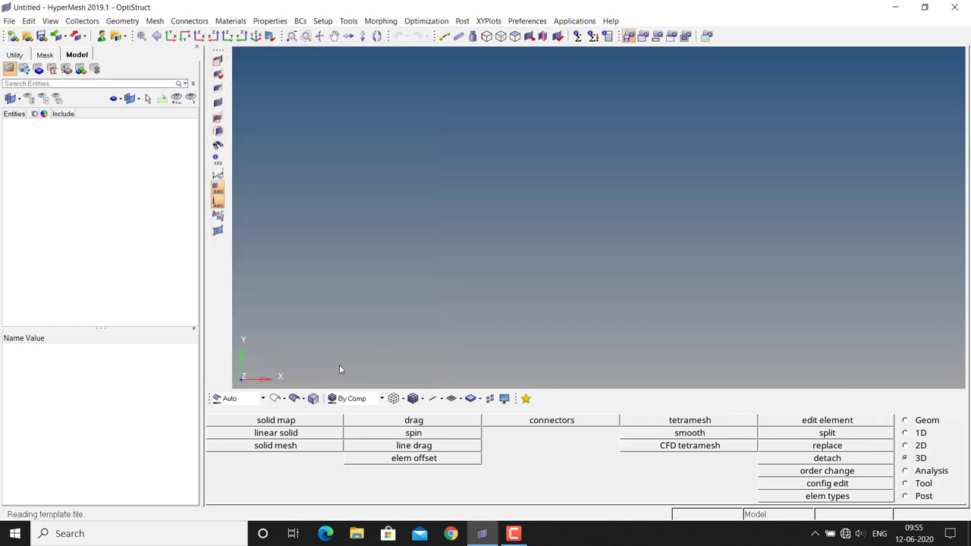
left_click(105, 40)
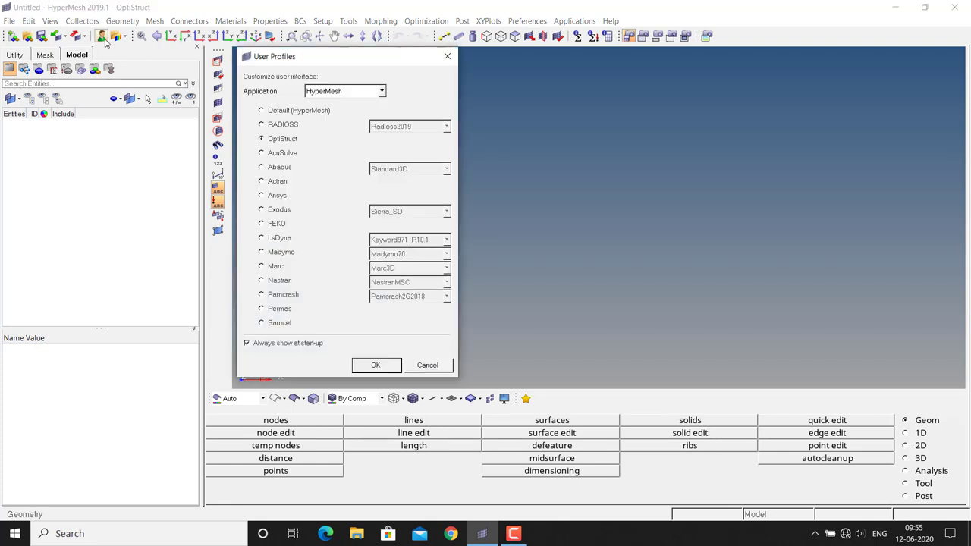
left_click(443, 366)
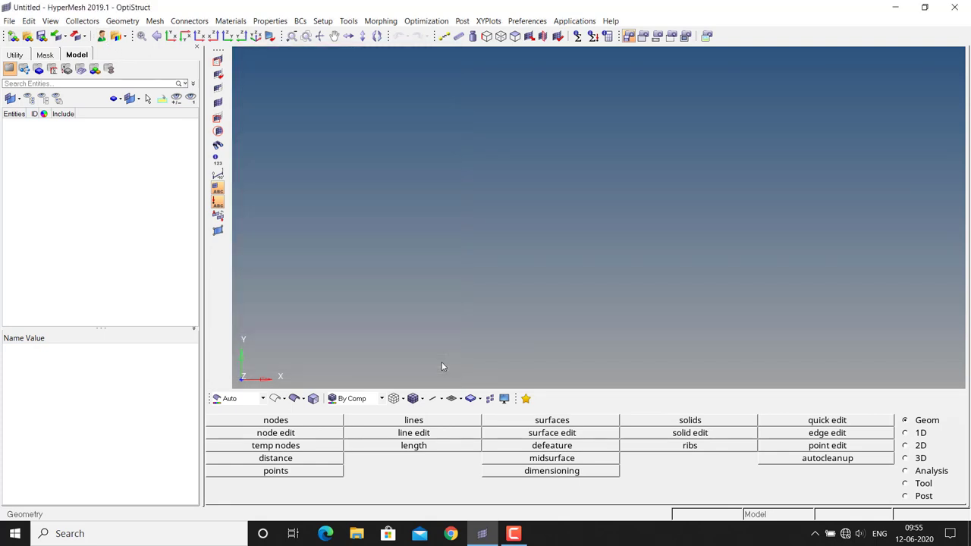
- Import knuckle.CATPart from the Desktop as geometry
left_click(9, 21)
mouse_move(24, 113)
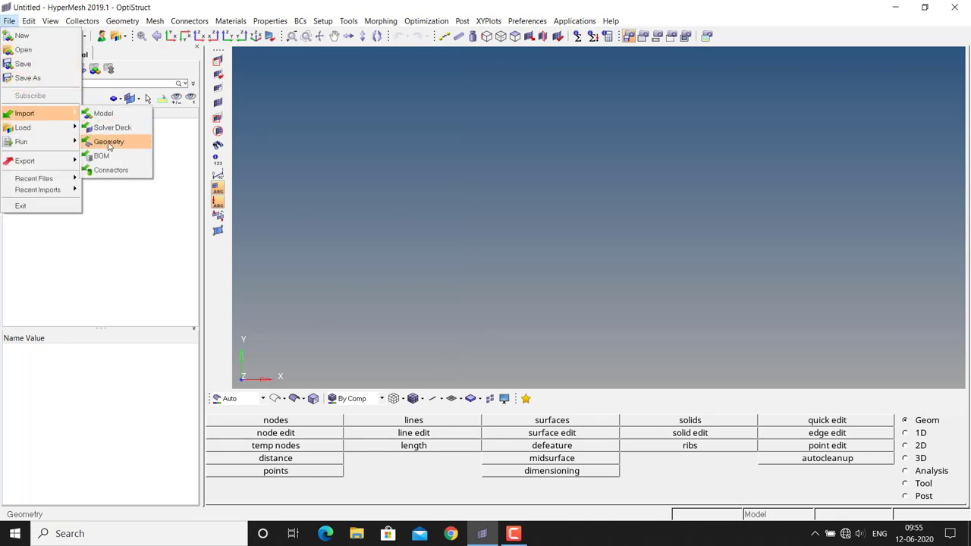
left_click(108, 142)
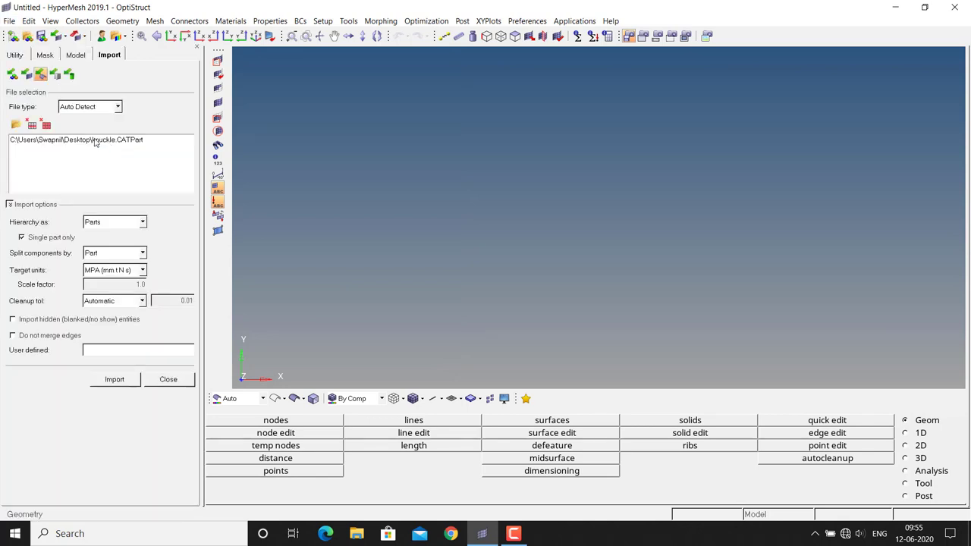
left_click(46, 125)
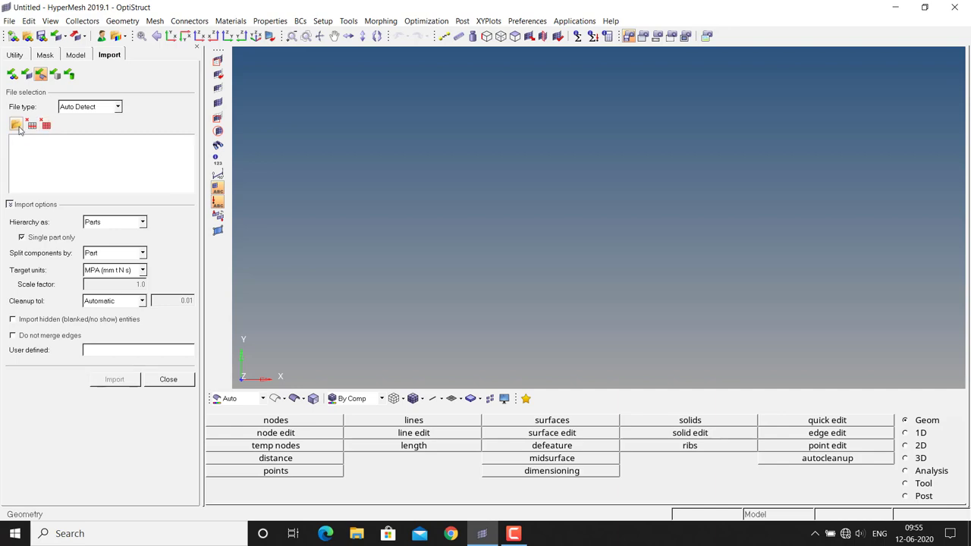
left_click(16, 125)
left_click(38, 141)
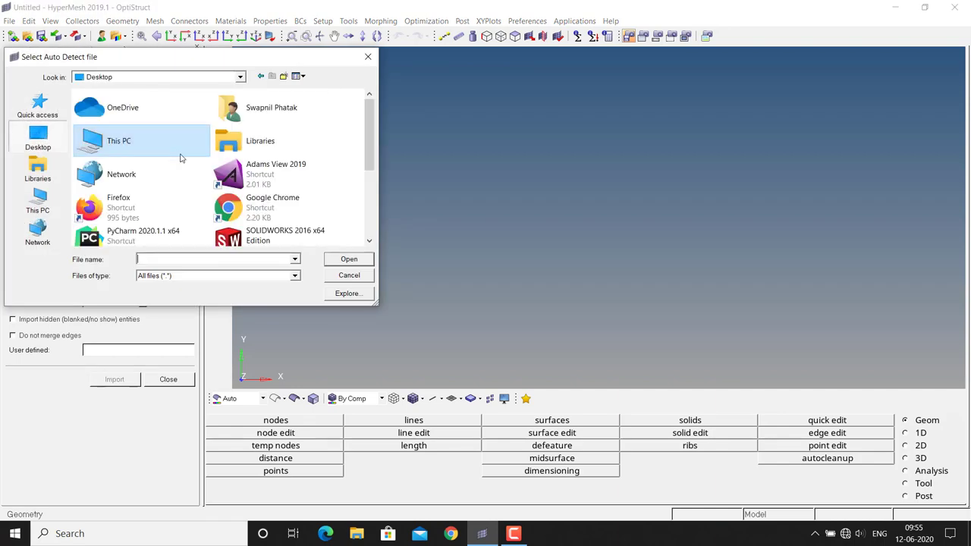
scroll(181, 158, "down", 3)
left_click(159, 191)
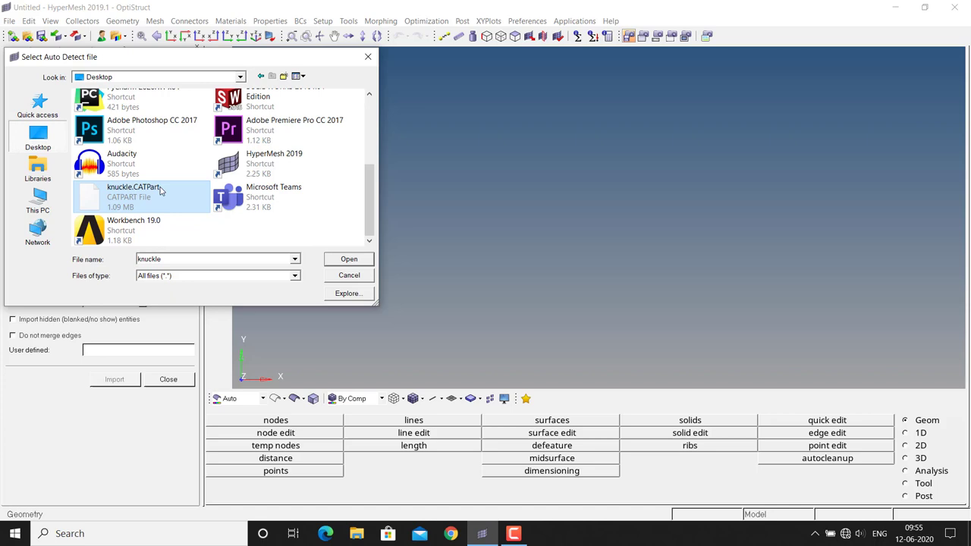
left_click(346, 259)
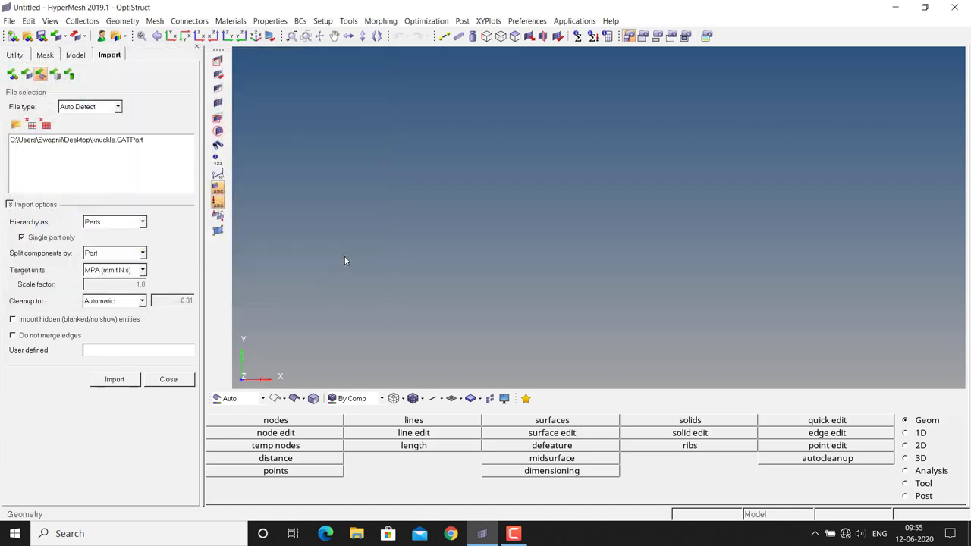
left_click(111, 383)
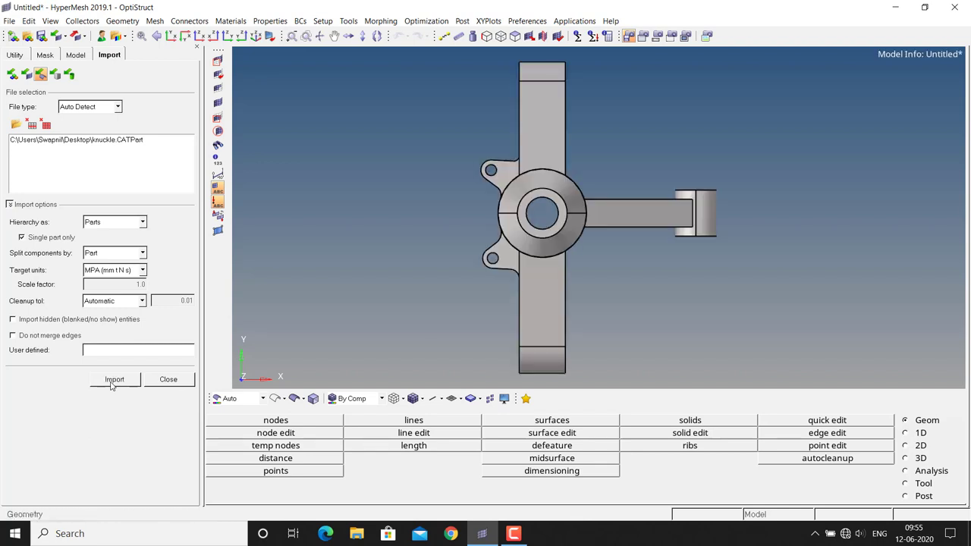
- Set the knuckle component's colour to olive green and make it current in the Model browser
left_click(168, 380)
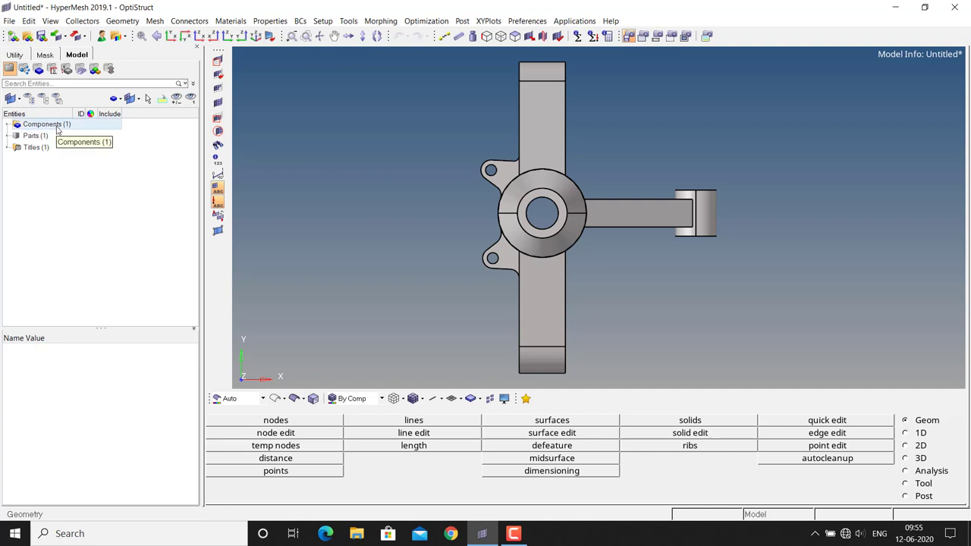
left_click(7, 125)
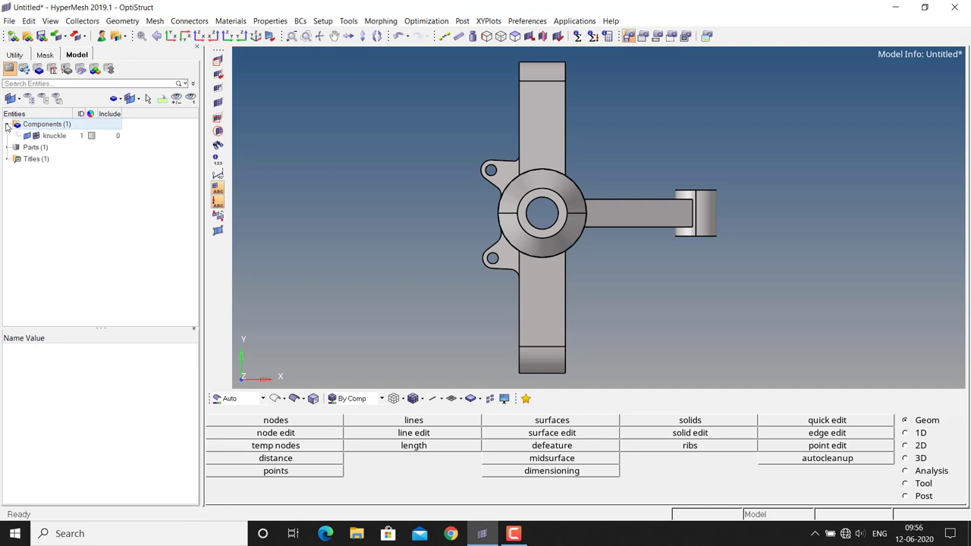
left_click(53, 135)
left_click(91, 135)
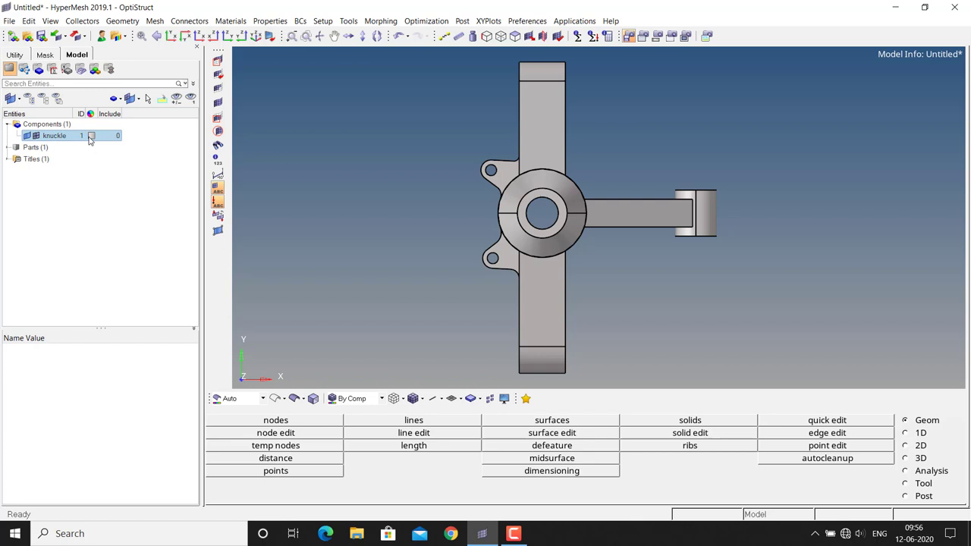
left_click(115, 165)
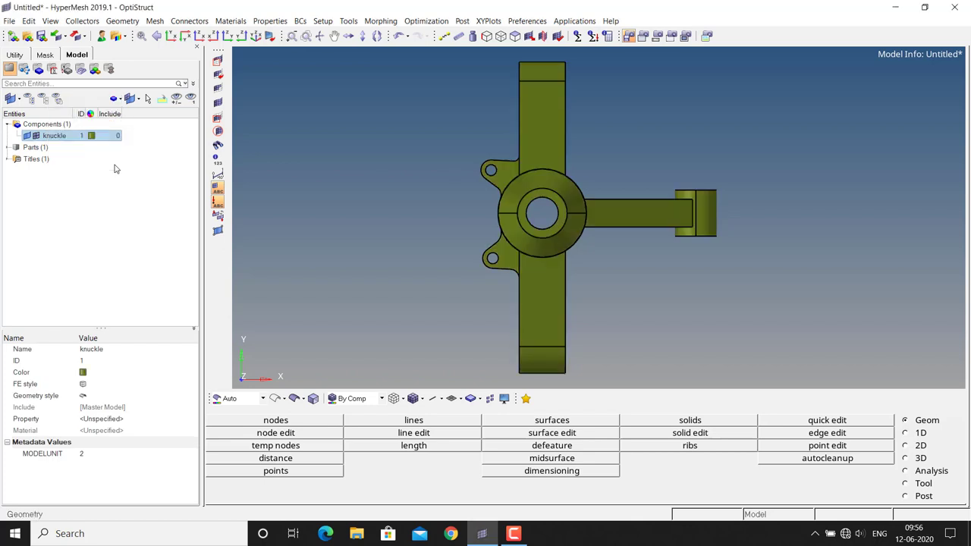
right_click(55, 139)
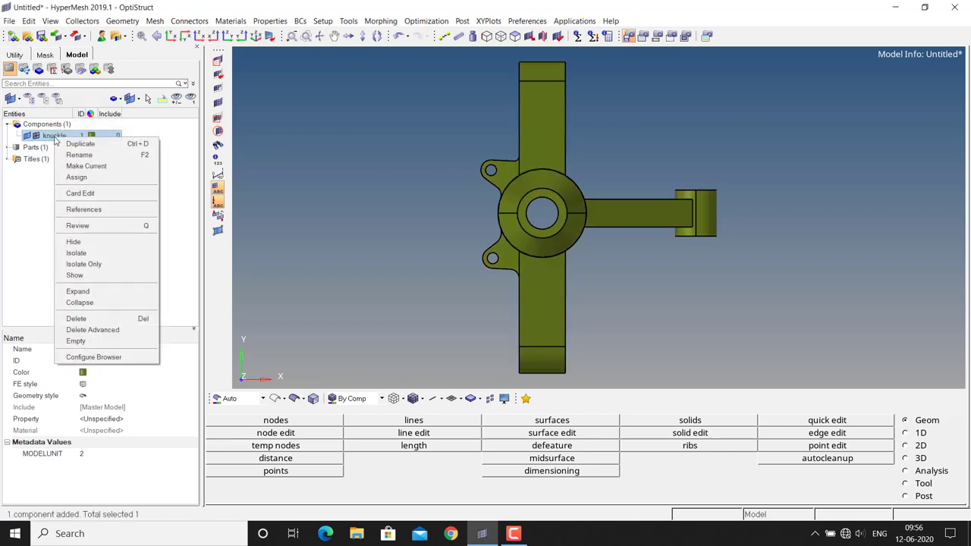
left_click(81, 167)
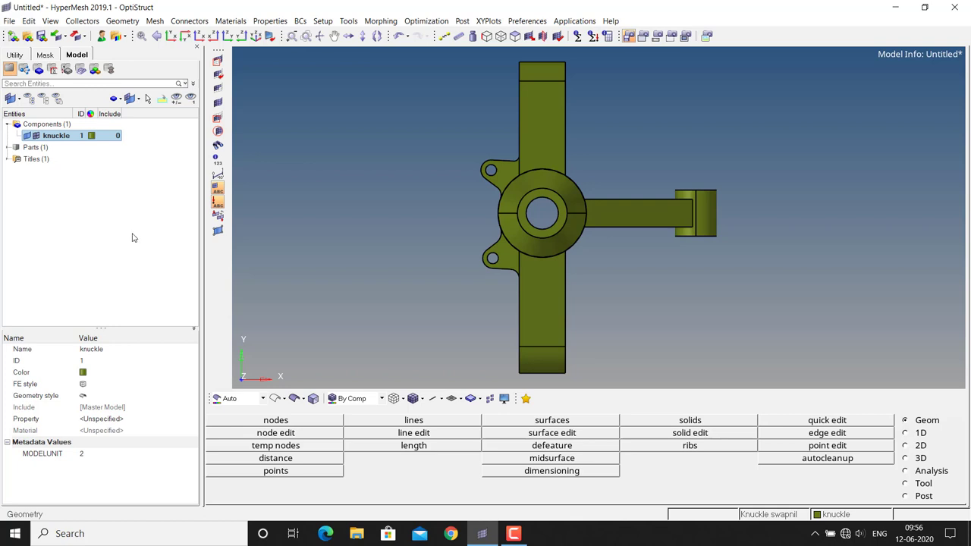
- Switch selection mode to Mixed and view the knuckle in wireframe, then shaded with edges
left_click(247, 404)
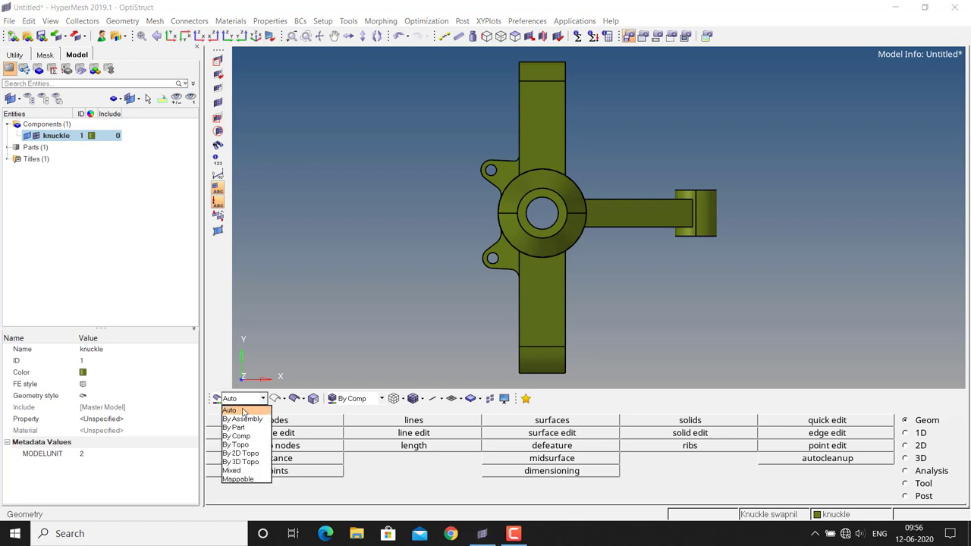
left_click(238, 472)
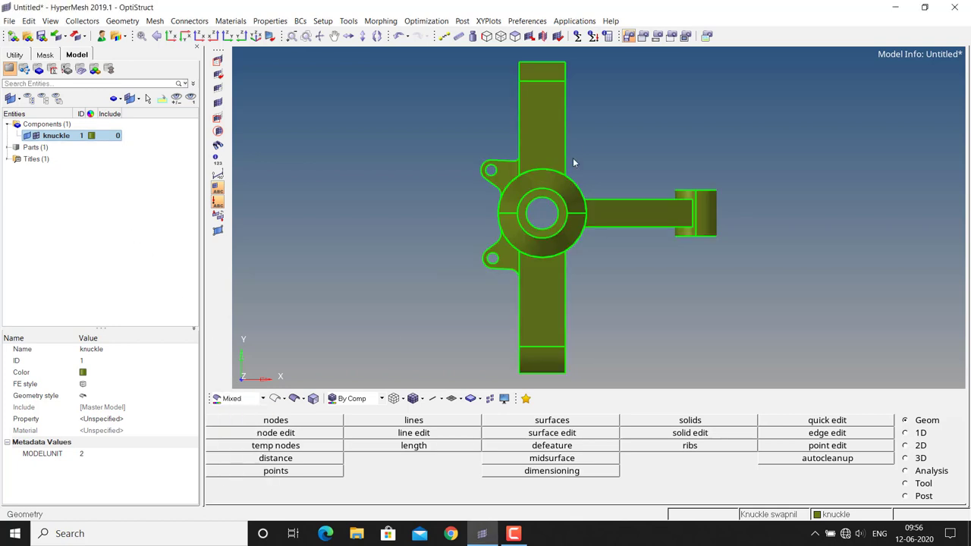
scroll(534, 164, "down", 3)
mouse_move(507, 175)
left_mouse_down("ctrl")
mouse_move(513, 185)
mouse_move(600, 200)
mouse_move(553, 199)
left_mouse_up("ctrl")
scroll(513, 185, "up", 5)
scroll(531, 182, "down", 3)
scroll(543, 204, "down", 1)
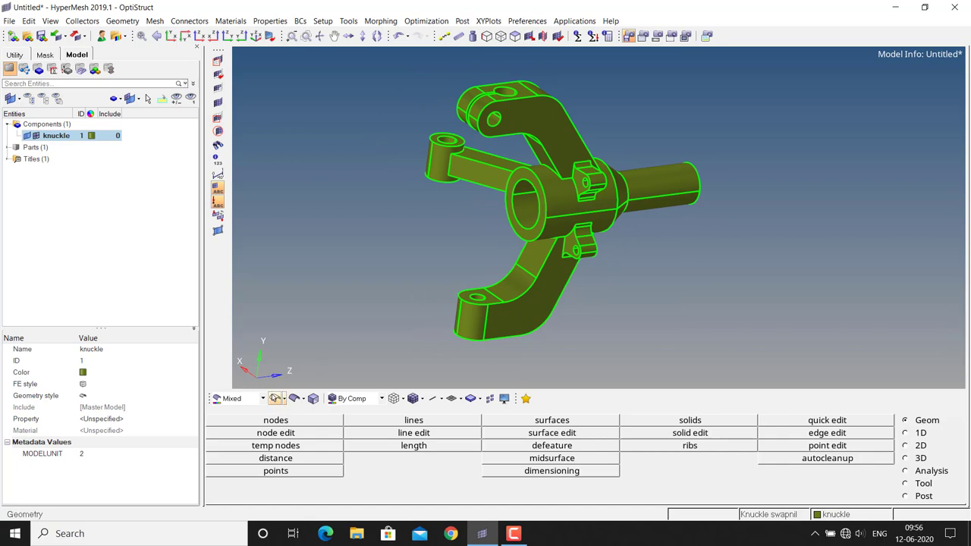
left_click(275, 398)
scroll(590, 197, "up", 3)
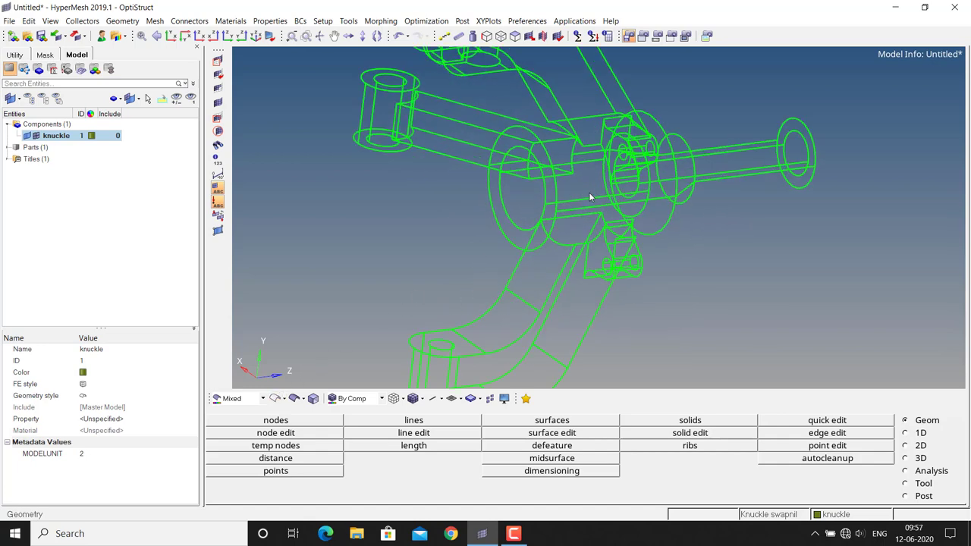
scroll(590, 198, "down", 1)
scroll(590, 197, "down", 2)
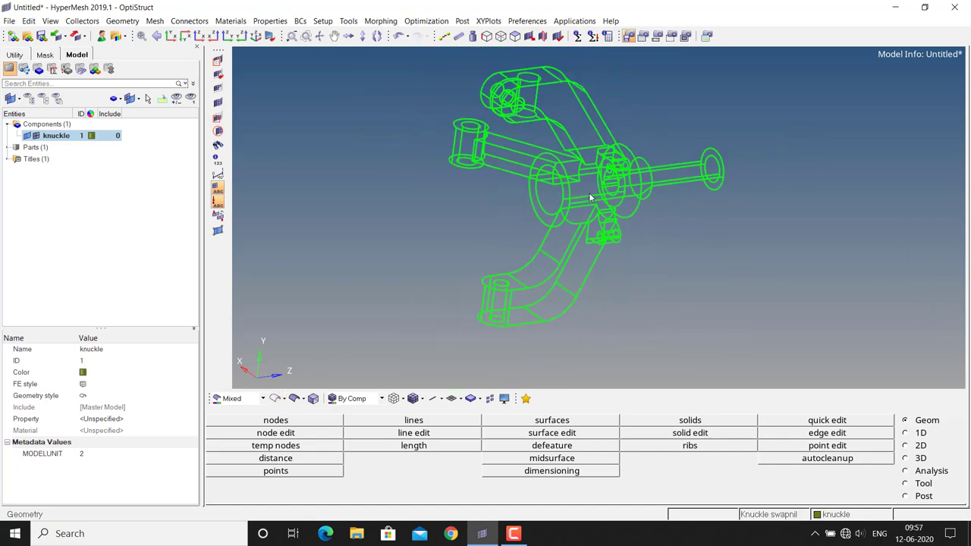
left_click(295, 400)
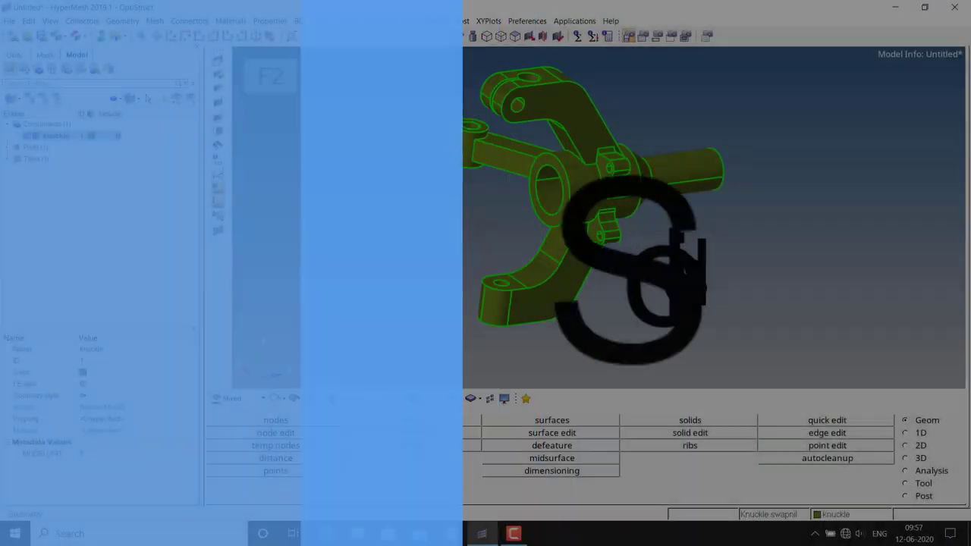
- Delete the knuckle solid using the F2 delete panel set to solids
key("F2")
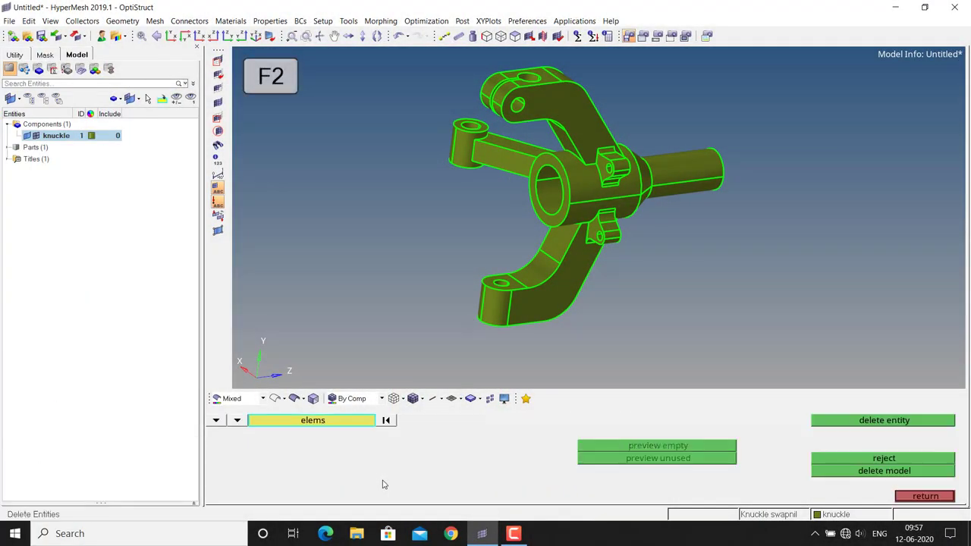
left_click(216, 421)
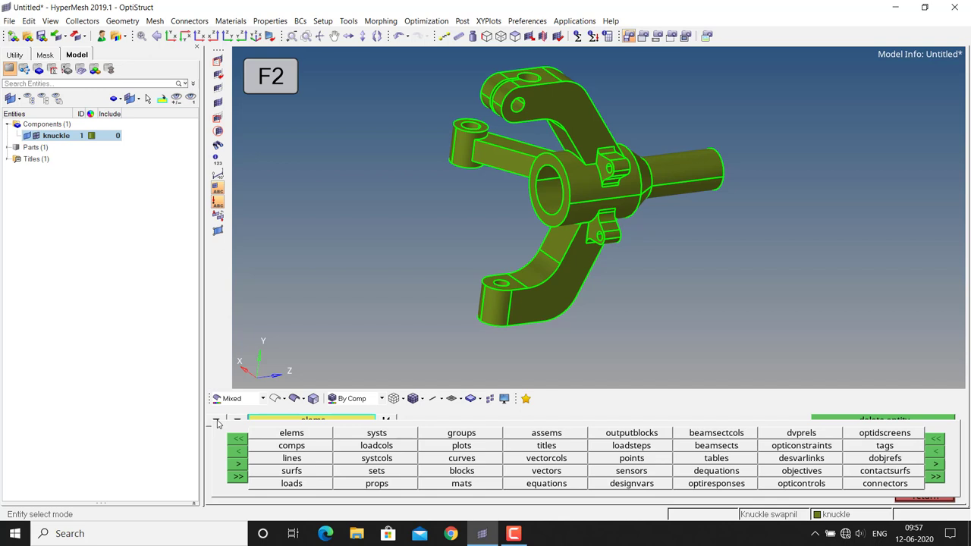
left_click(932, 465)
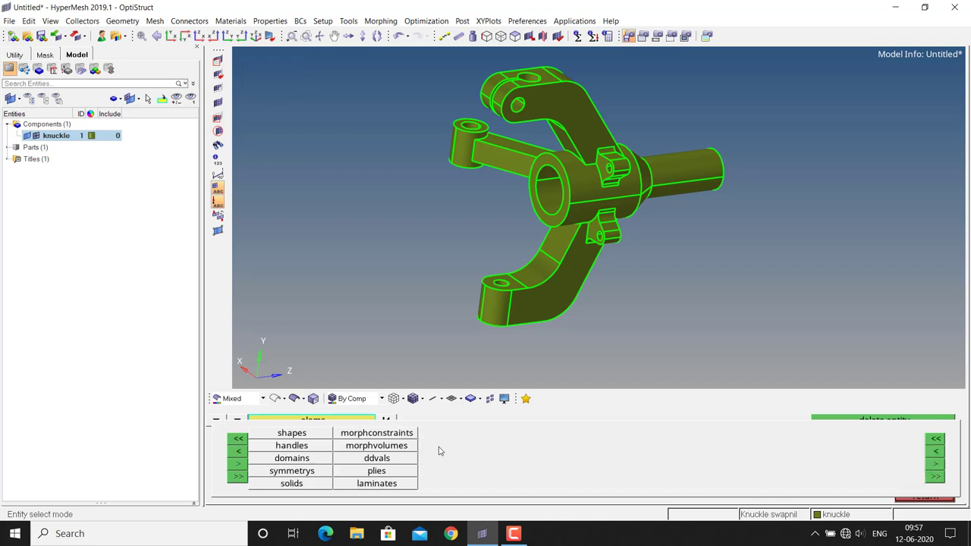
left_click(281, 486)
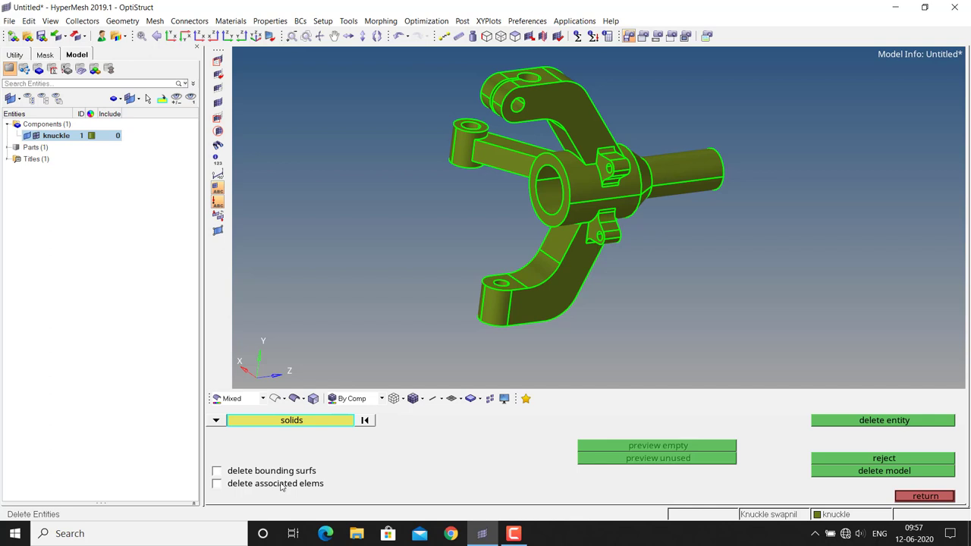
left_click(278, 420)
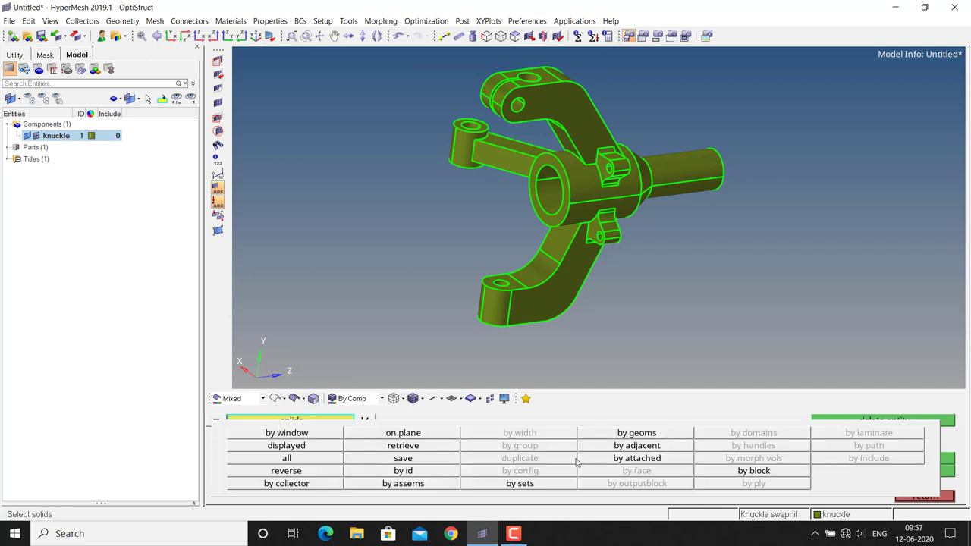
left_click(287, 458)
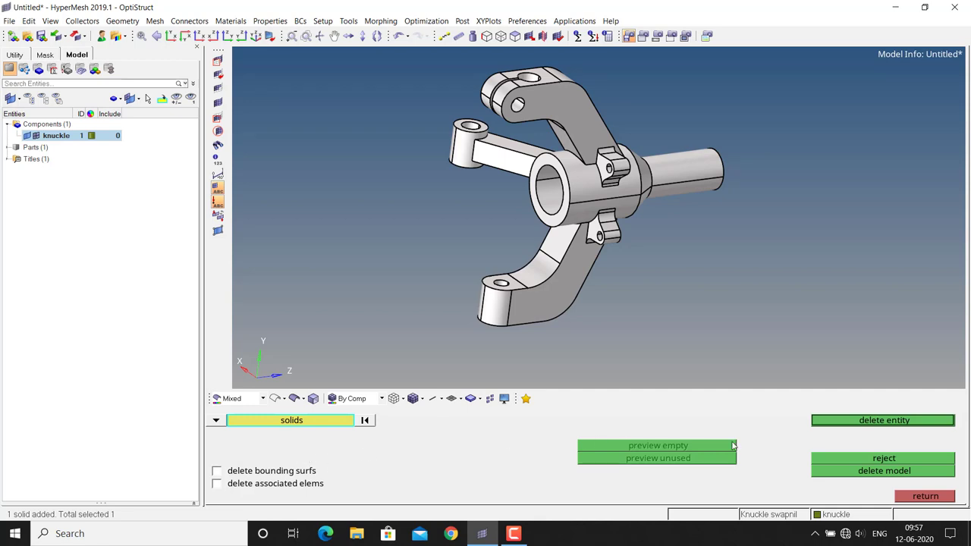
left_click(913, 427)
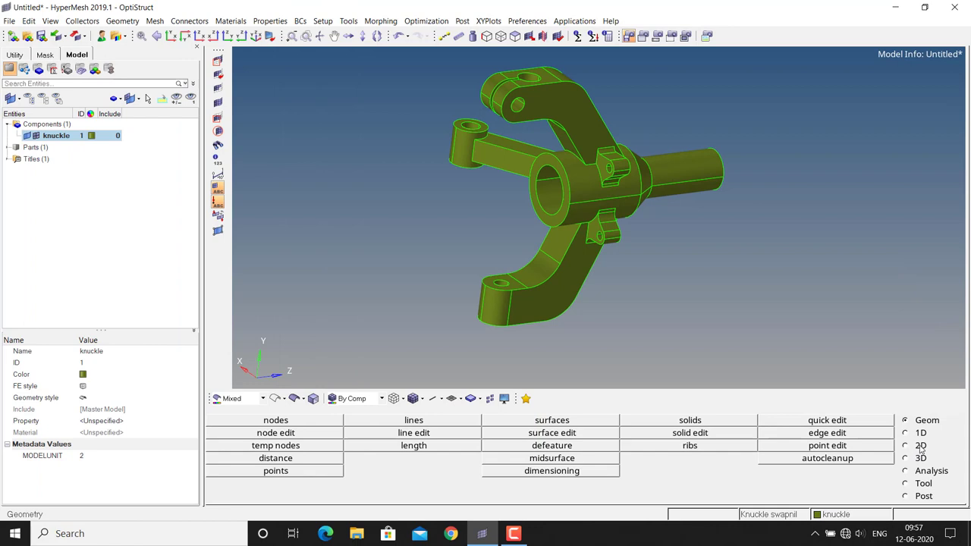
- In automesh, set element size 8 and mesh type R-trias
left_click(920, 446)
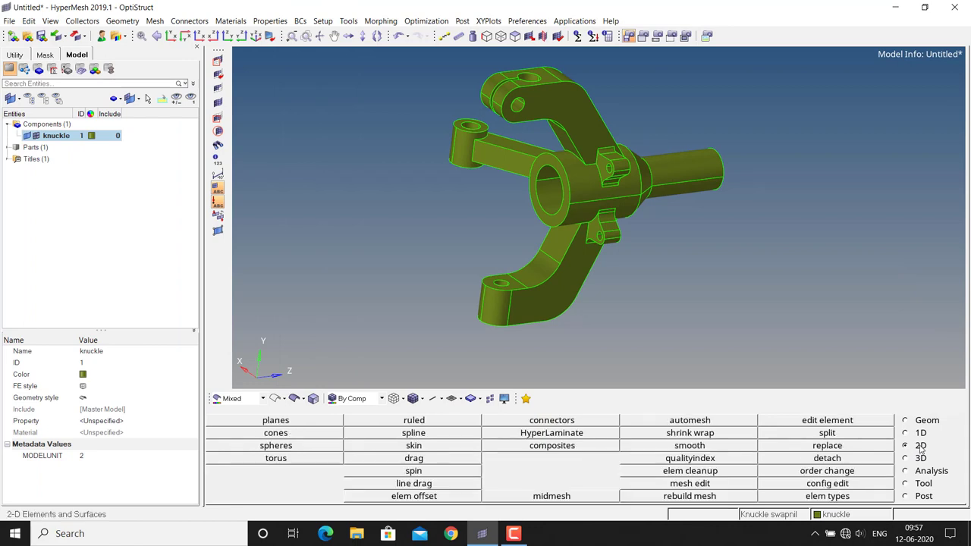
left_click(690, 421)
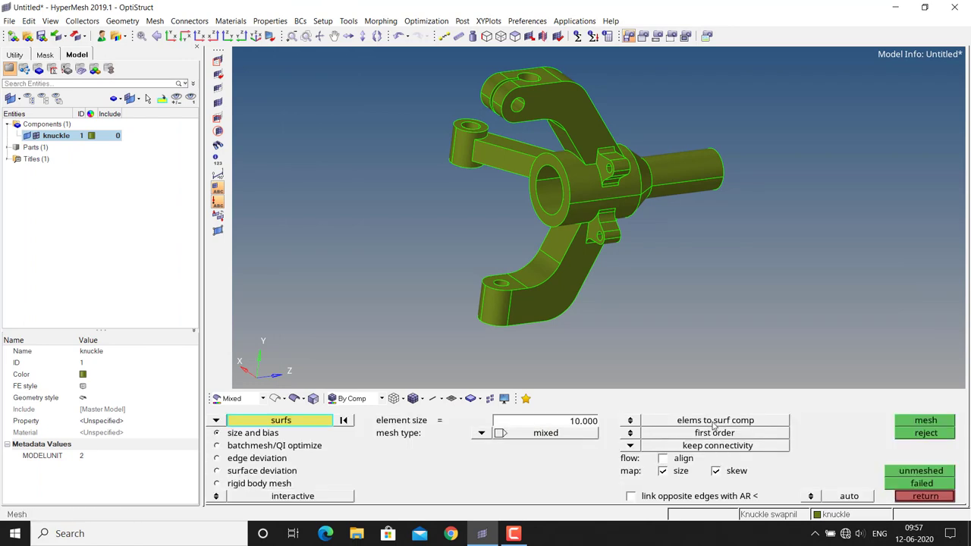
left_click(583, 422)
type("8")
key("Return")
left_click(481, 434)
left_click(471, 464)
- Mesh all displayed surfaces into 7428 trias and show elements shaded with mesh lines
left_click(317, 422)
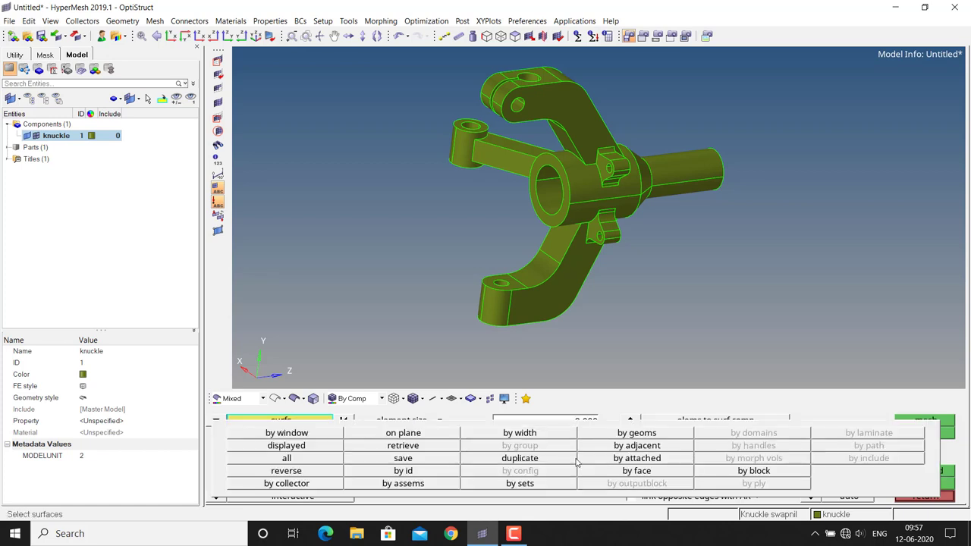
left_click(327, 449)
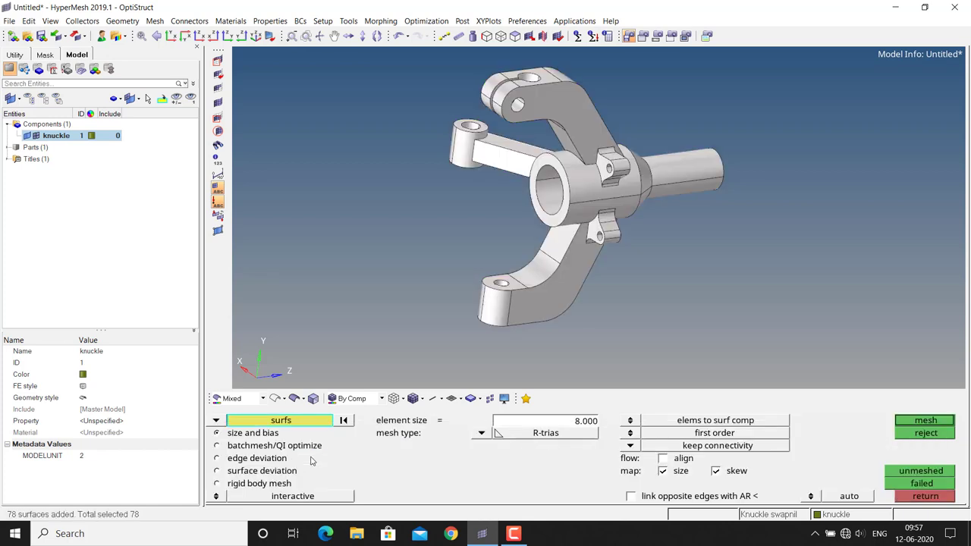
left_click(924, 422)
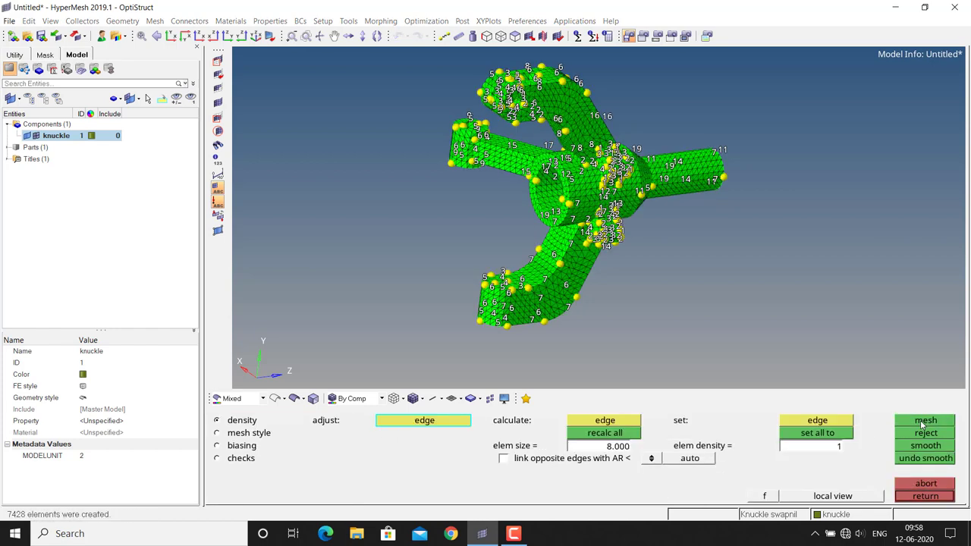
left_click(923, 424)
key("Escape")
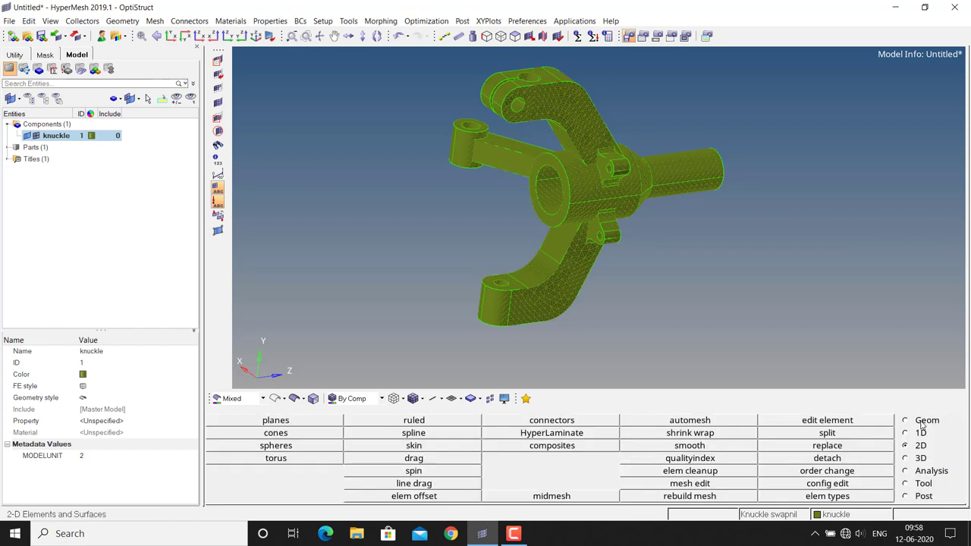
left_click(414, 399)
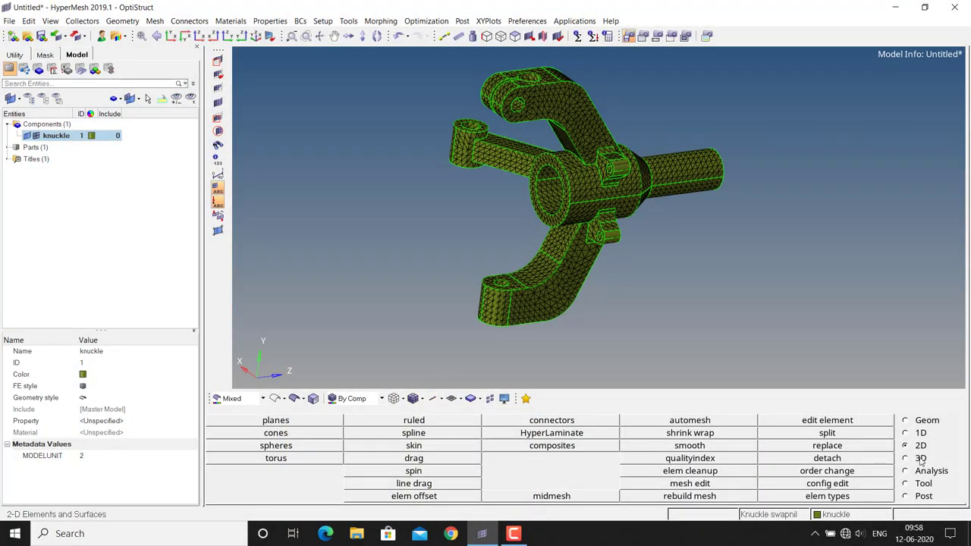
- Tetramesh using the knuckle component as fixed trias with Simple Pyramid quad transition
left_click(905, 459)
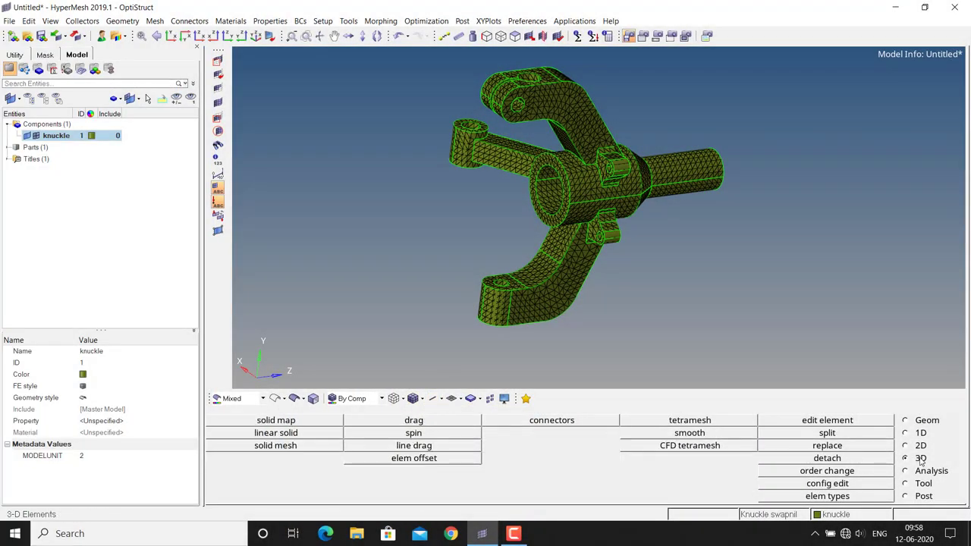
left_click(686, 420)
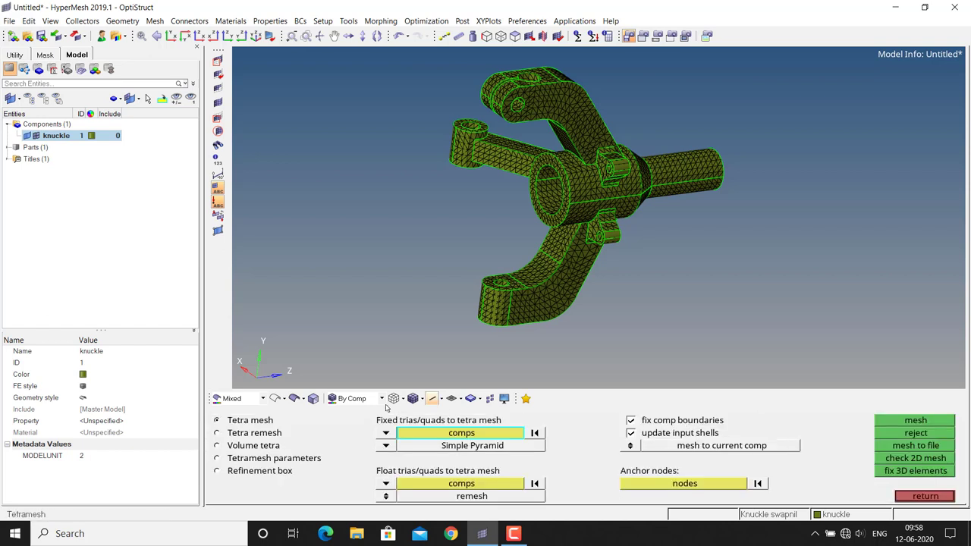
left_click(460, 433)
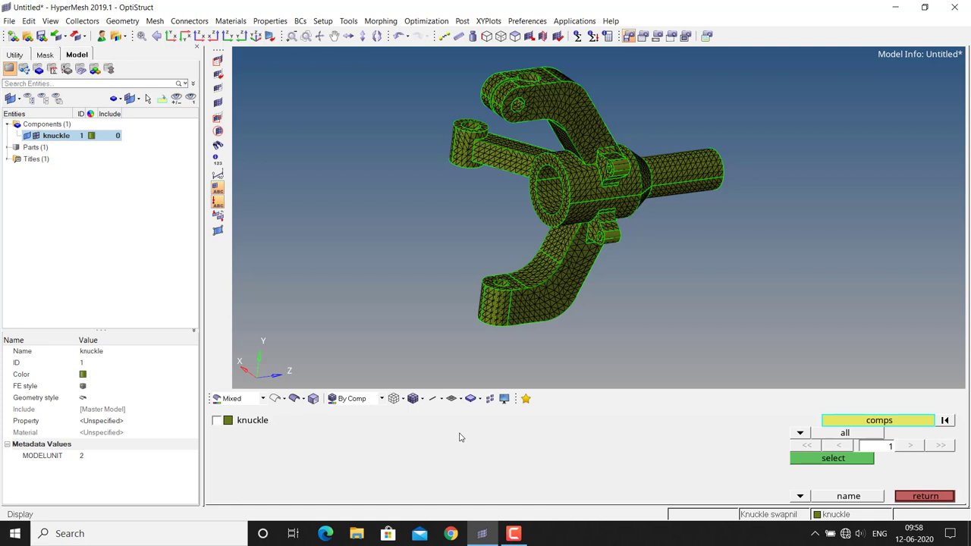
left_click(217, 422)
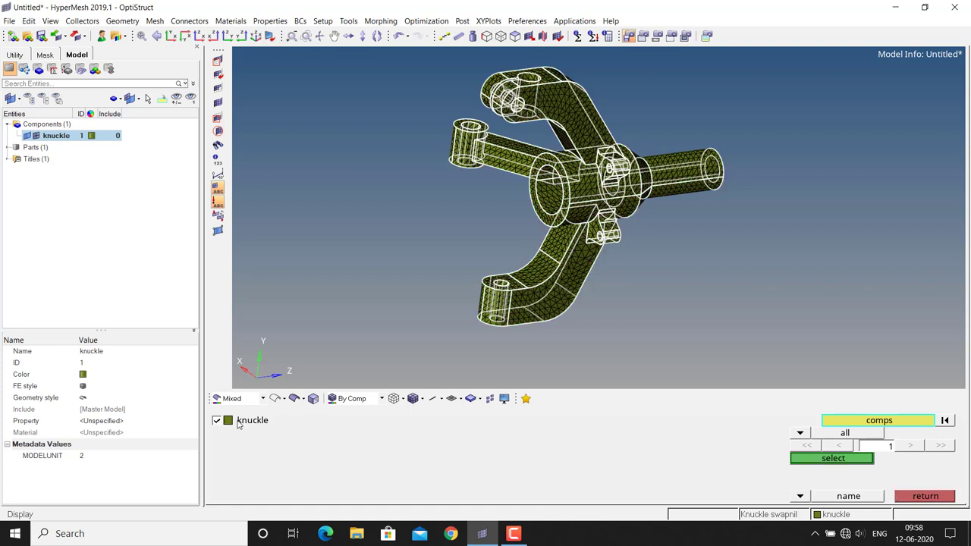
left_click(803, 458)
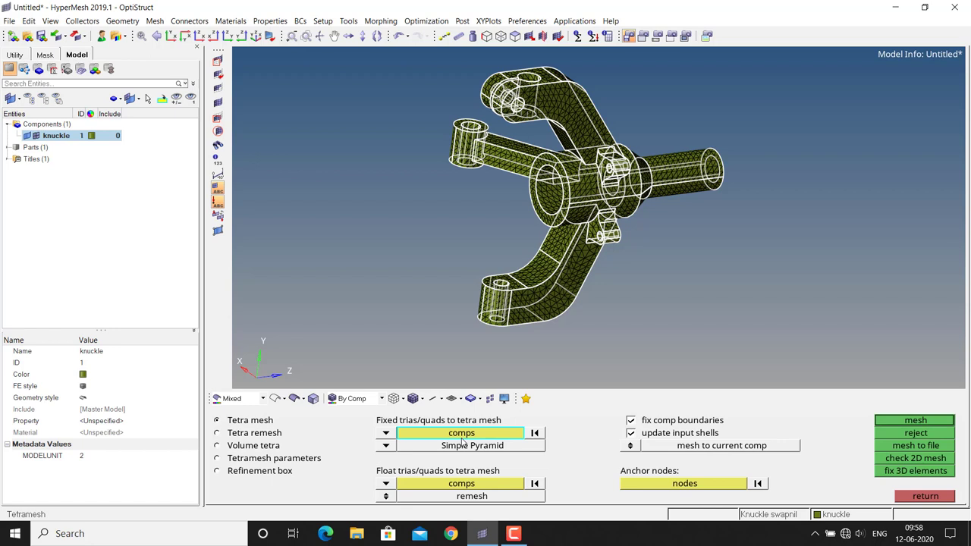
left_click(385, 446)
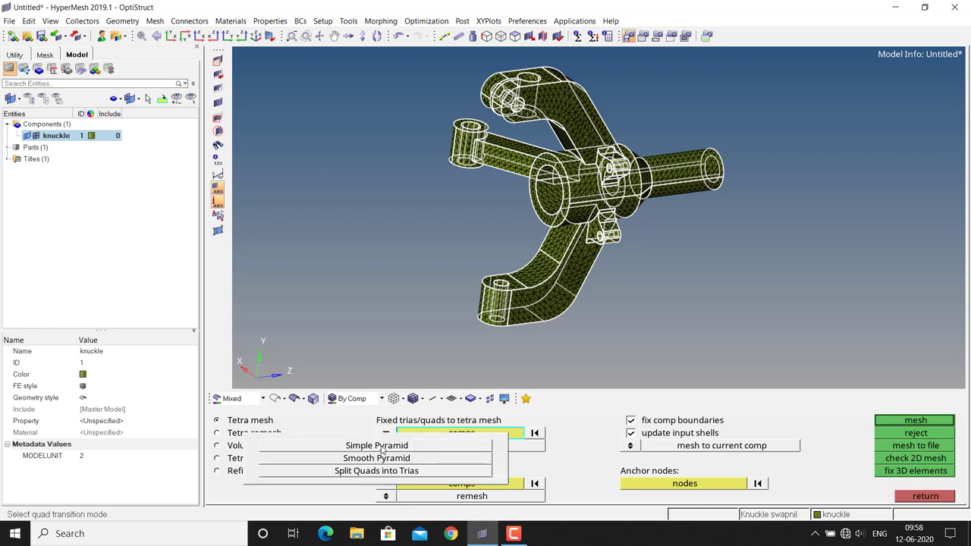
left_click(383, 447)
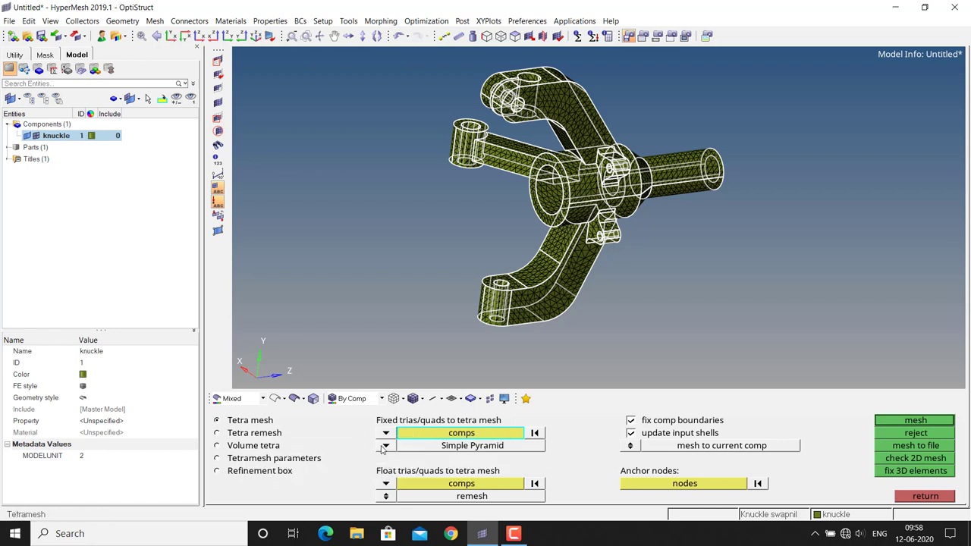
left_click(916, 421)
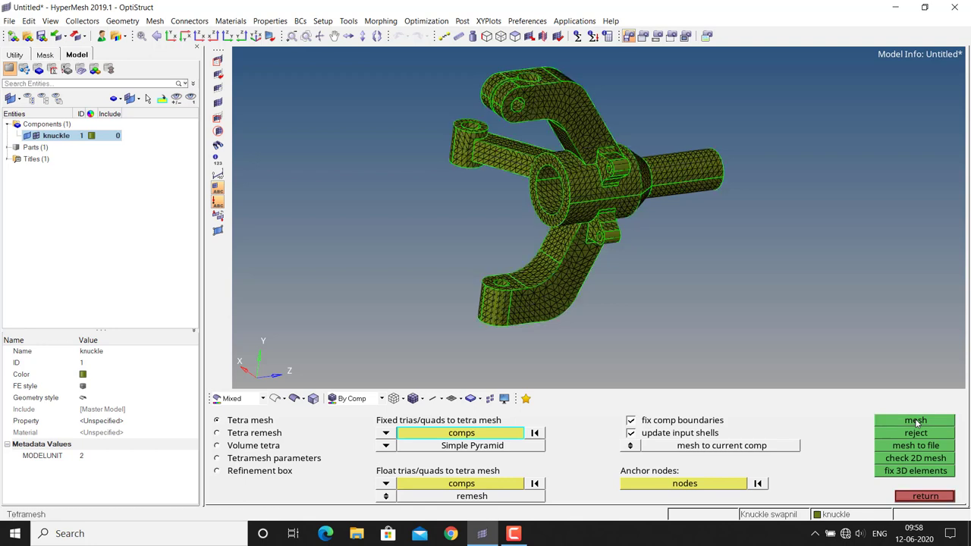
- Run the 3-d tet collapse check (798 of 29911 fail) and return to tetramesh
key("F10")
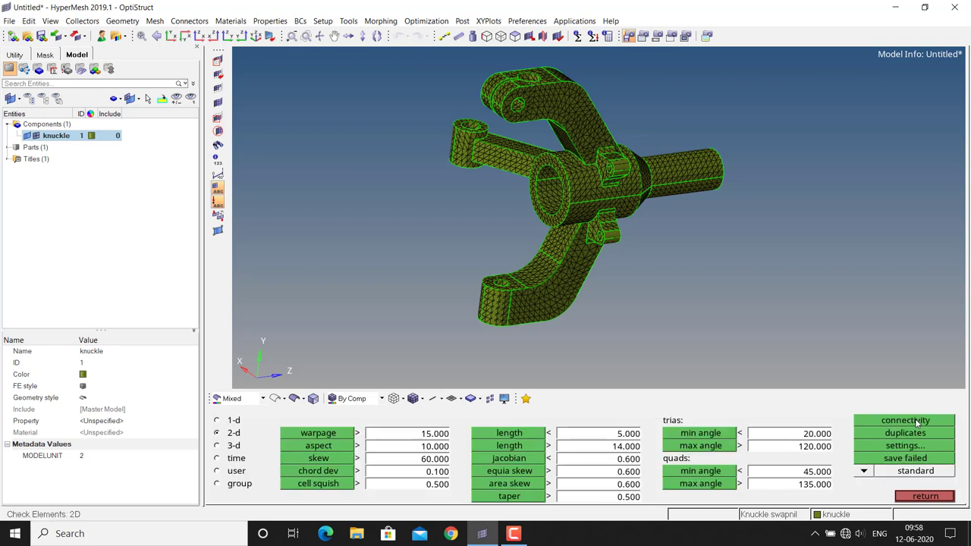
left_click(234, 447)
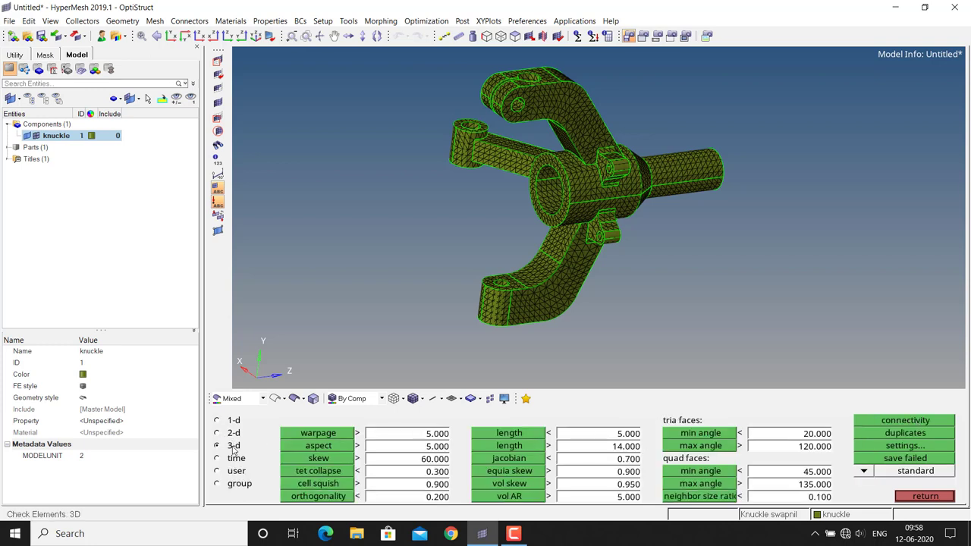
left_click(321, 471)
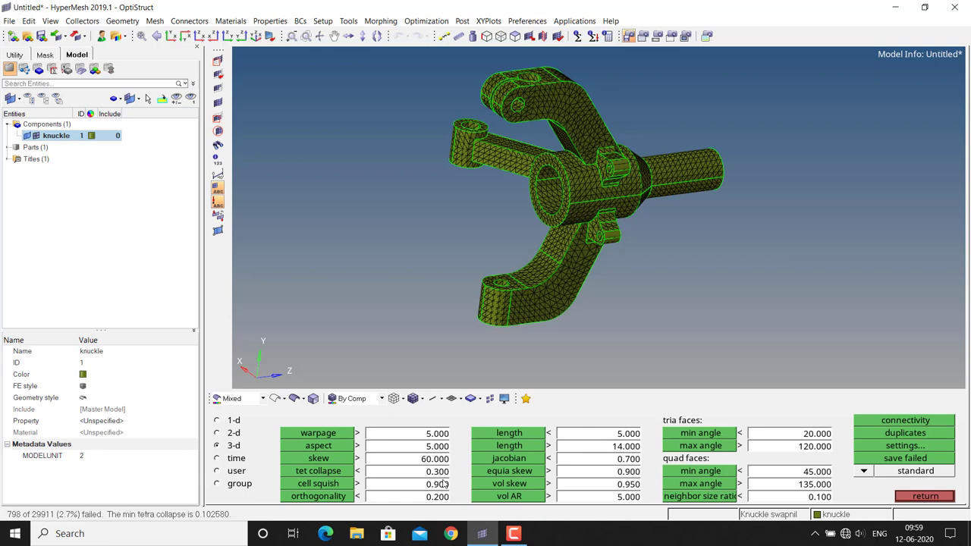
key("shift+F12")
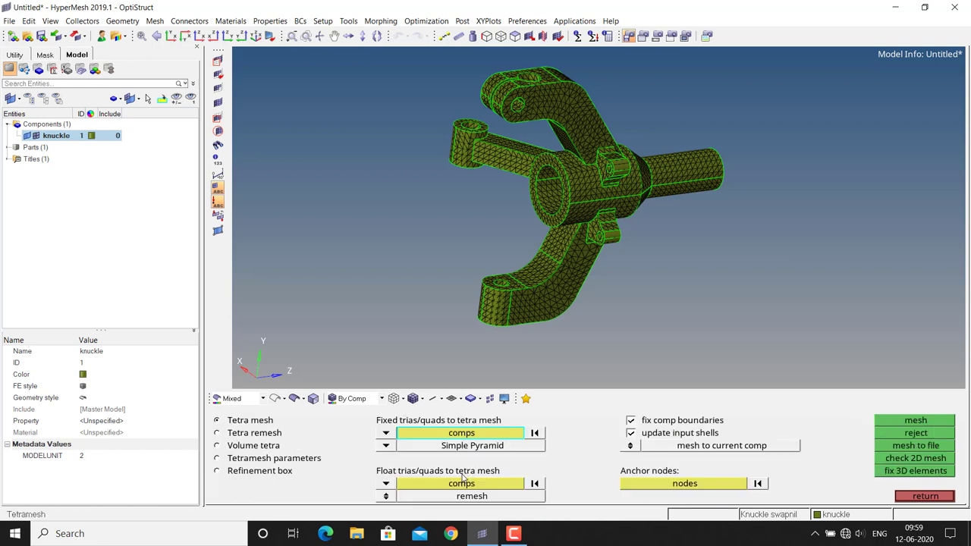
- Optimize all window-selected knuckle tetras for tet collapse with maximum 5 iterations
left_click(931, 471)
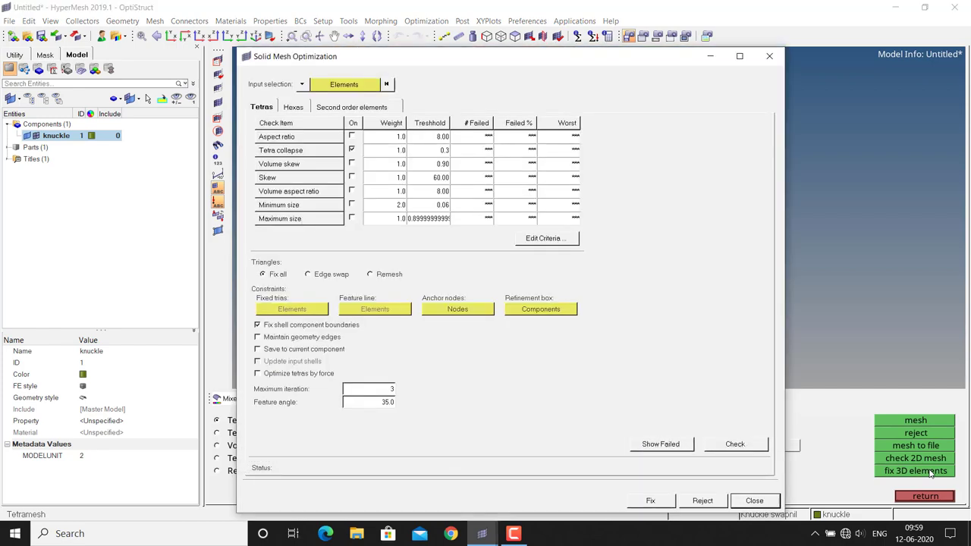
left_click(345, 90)
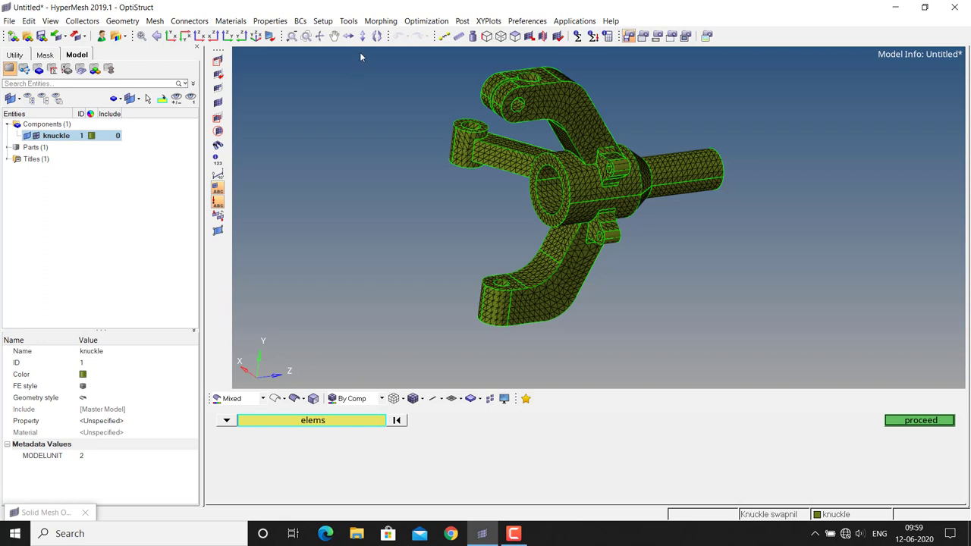
left_click_drag(359, 52, 788, 371, "shift")
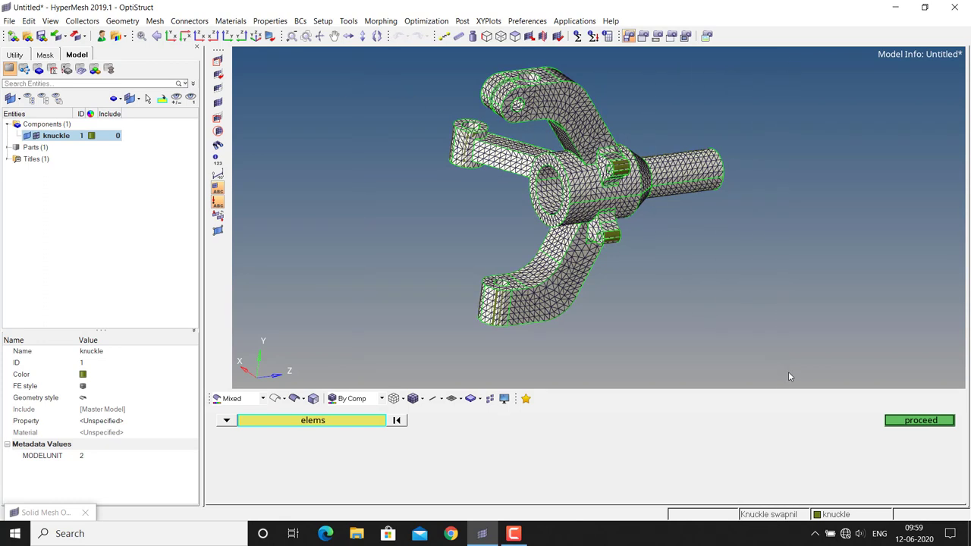
left_click(918, 423)
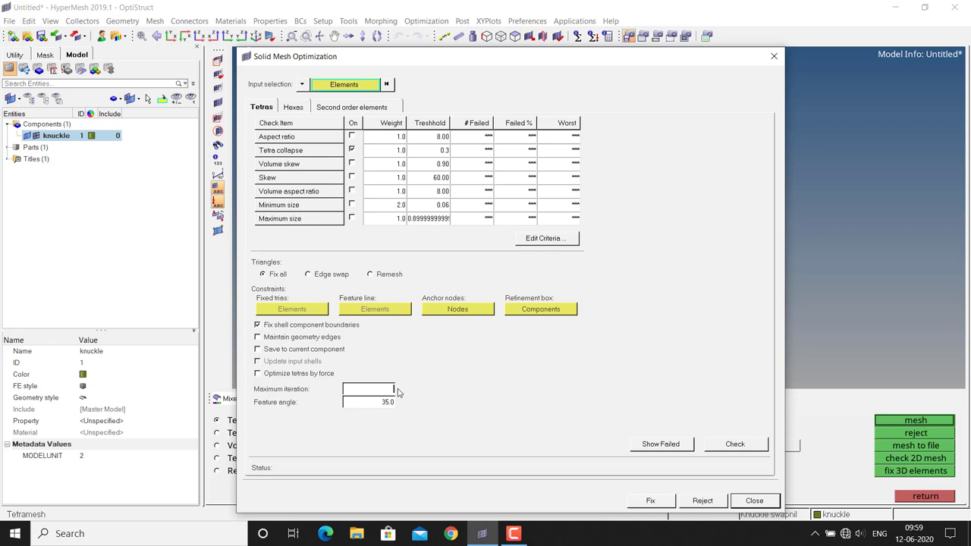
type("5")
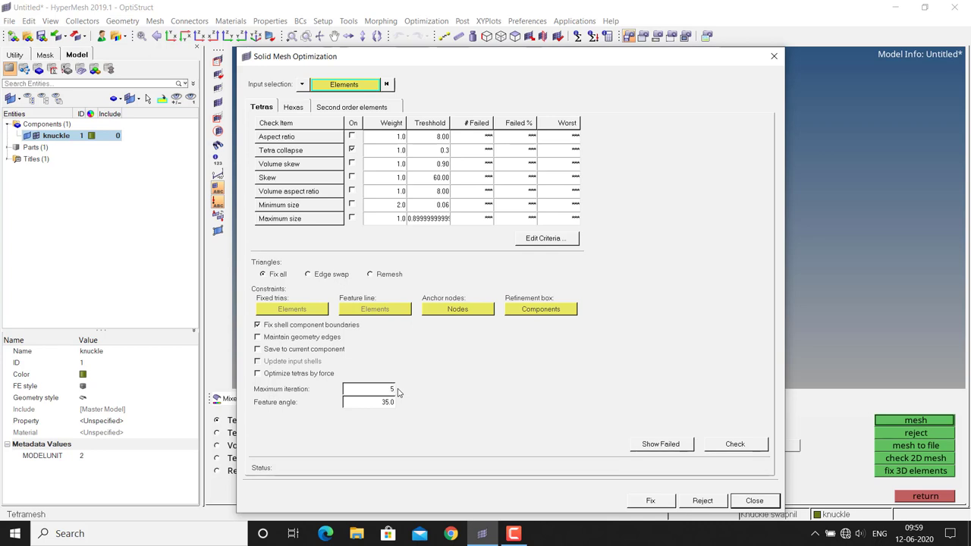
left_click(672, 446)
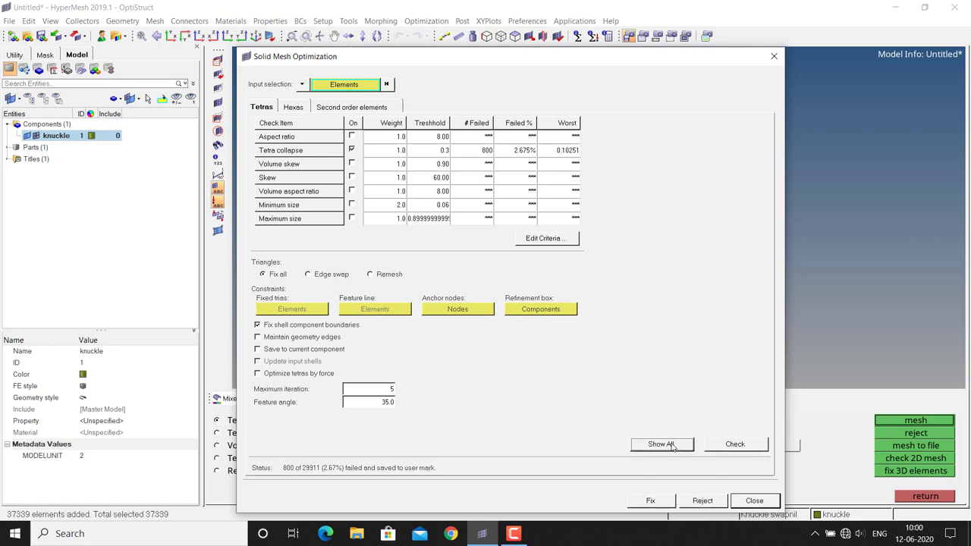
left_click(651, 502)
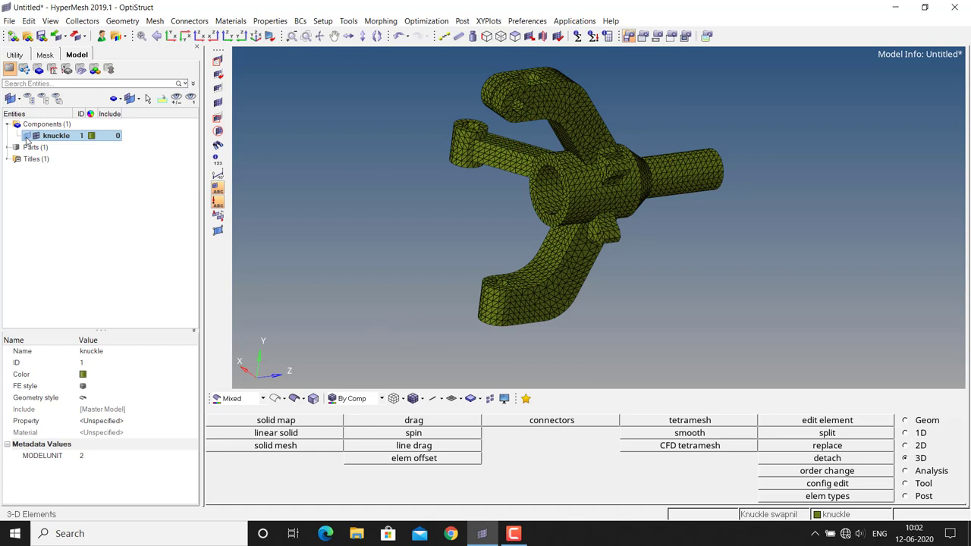
- Recheck tet collapse (2 of 28836 fail) and save the failed elements
key("F10")
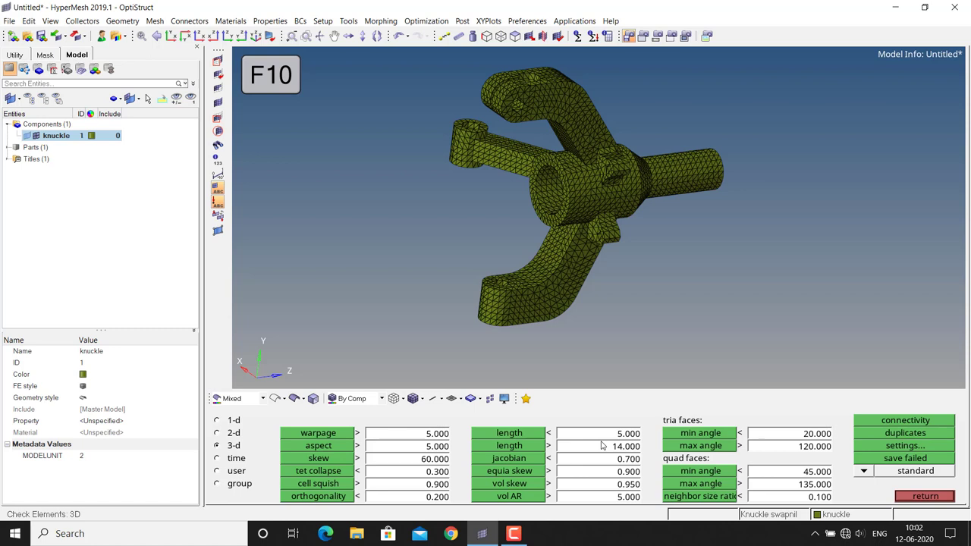
left_click(339, 471)
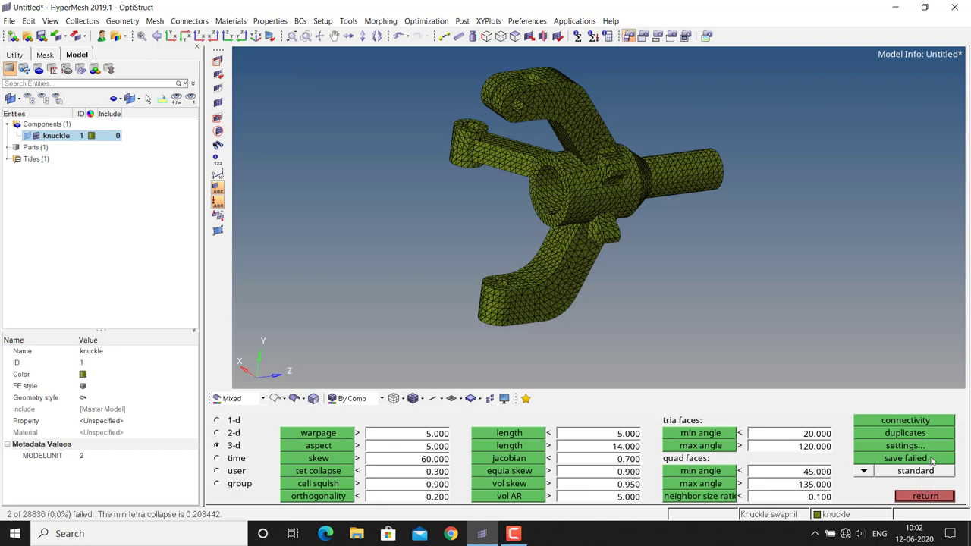
left_click(932, 462)
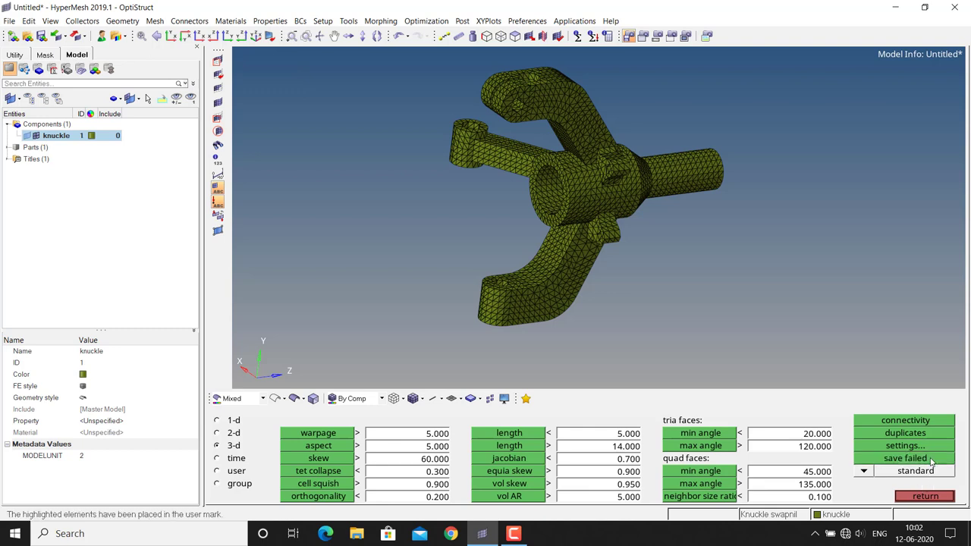
- Mask the retrieved failing elements, then reverse so only those two tetras remain visible
key("F5")
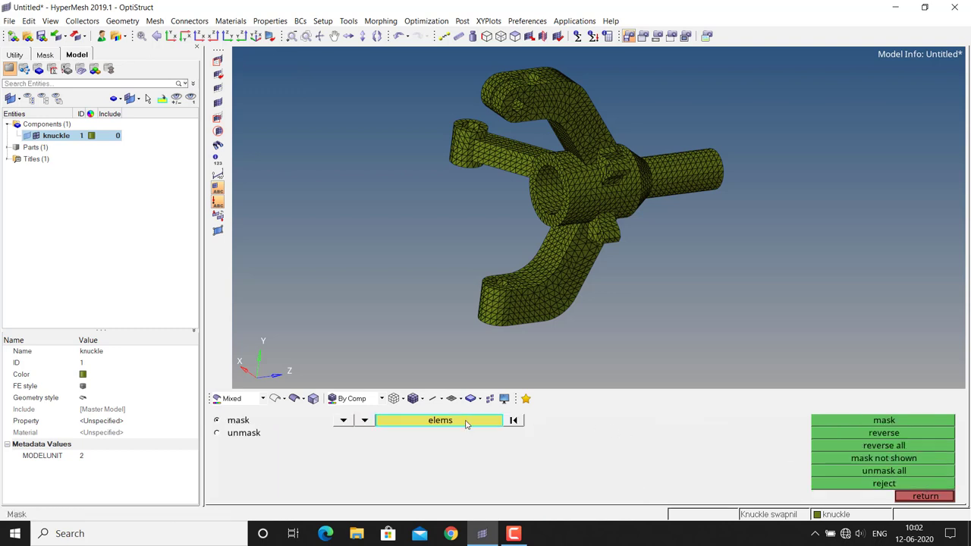
left_click(465, 422)
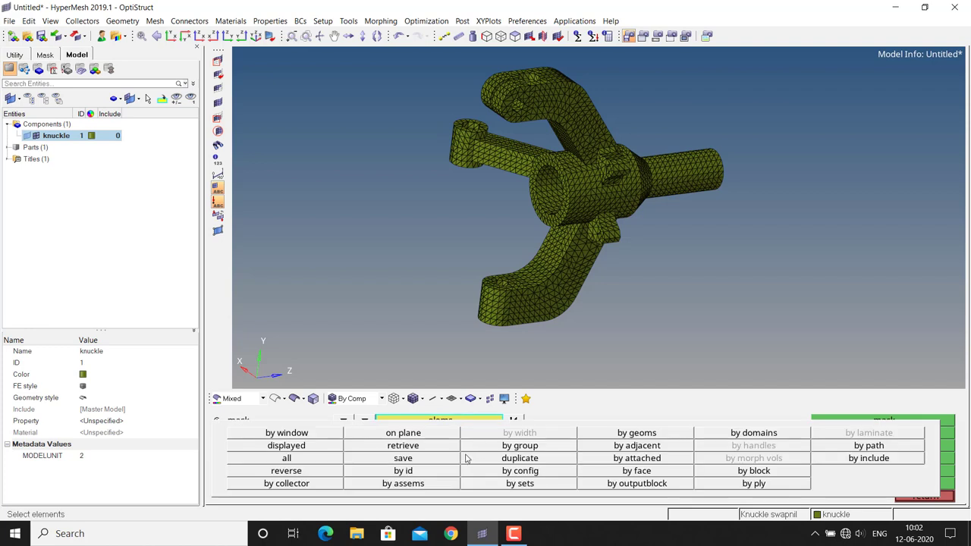
left_click(402, 445)
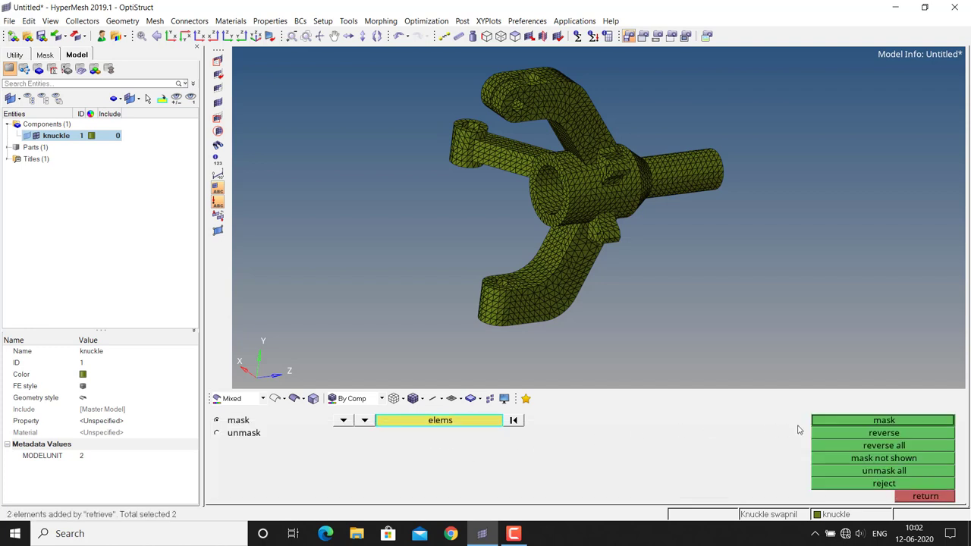
left_click(884, 422)
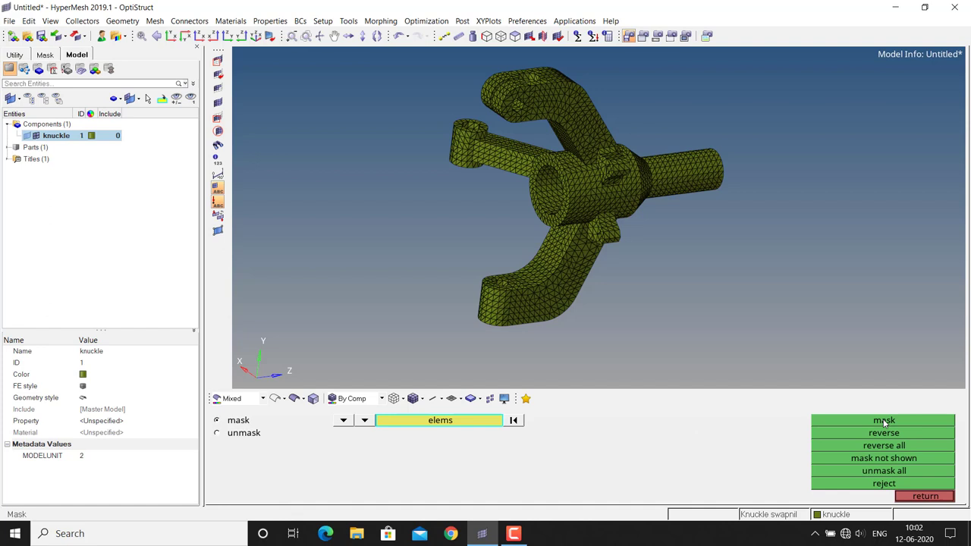
left_click(884, 433)
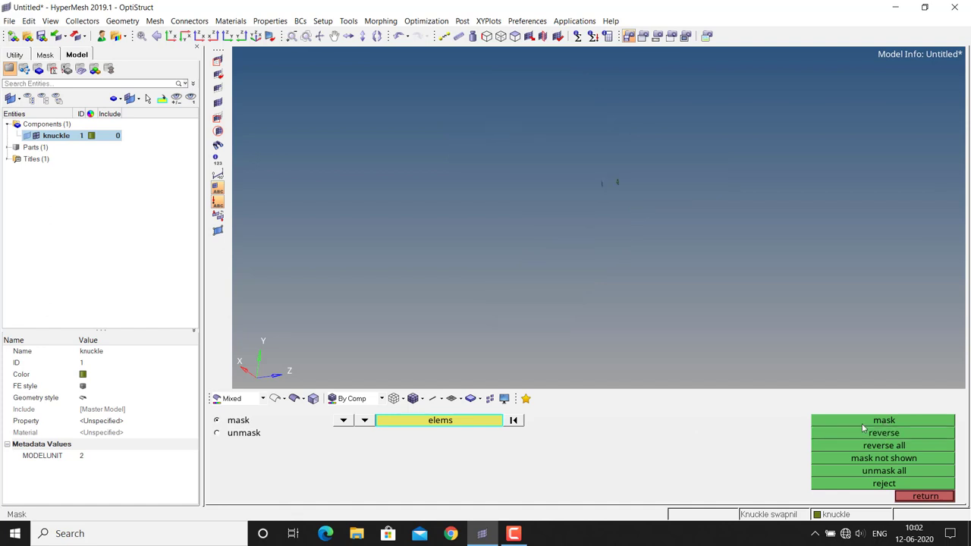
- Mark the eight displayed nodes of the two failing tetras as temporary nodes
key("shift+F2")
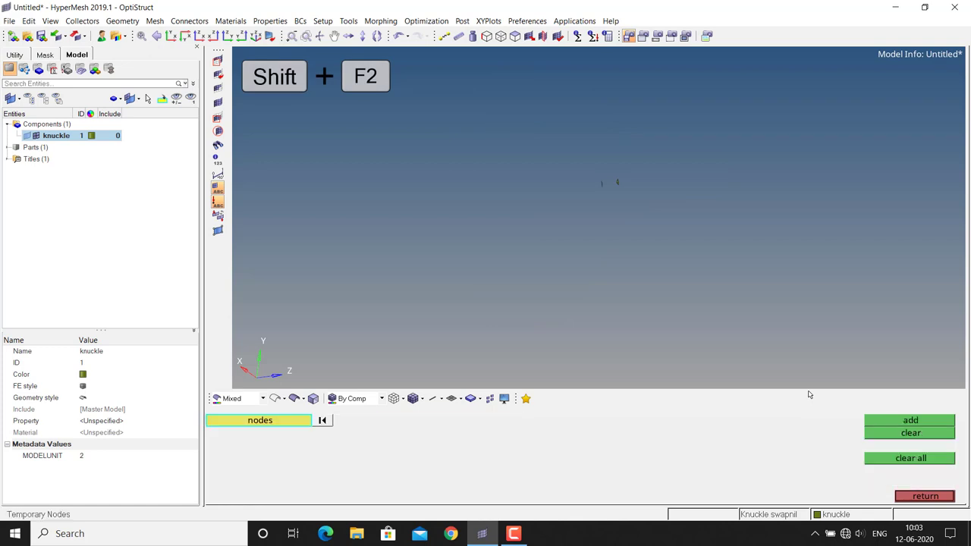
left_click(293, 422)
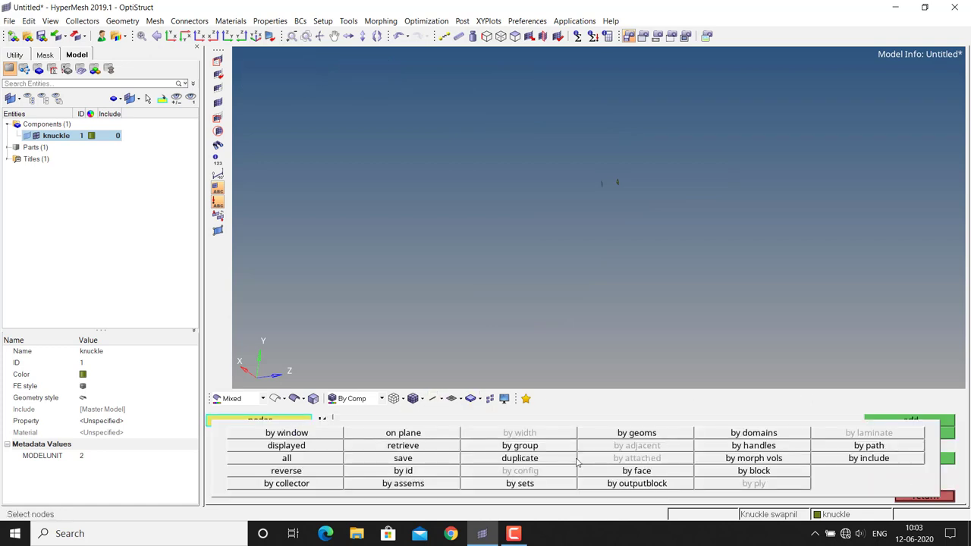
left_click(336, 451)
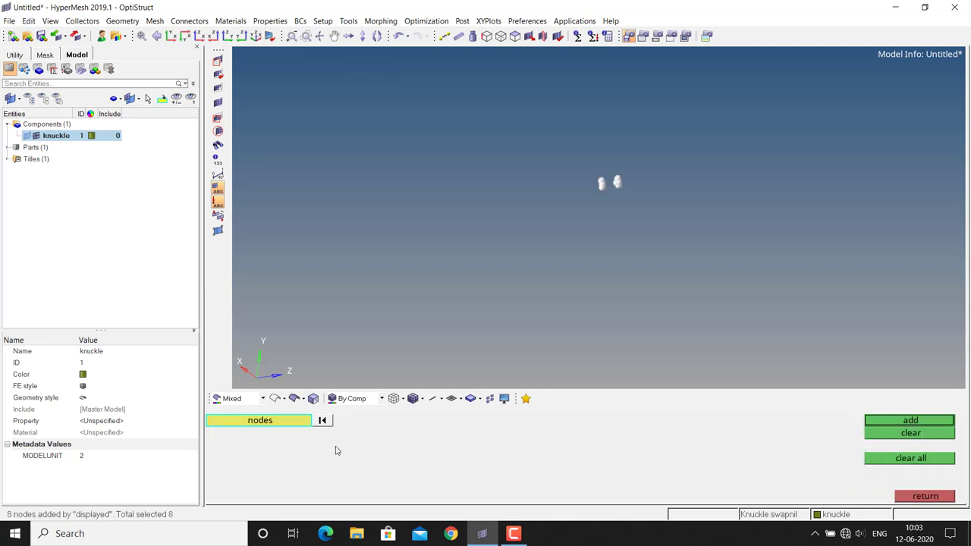
left_click(901, 422)
key("F10")
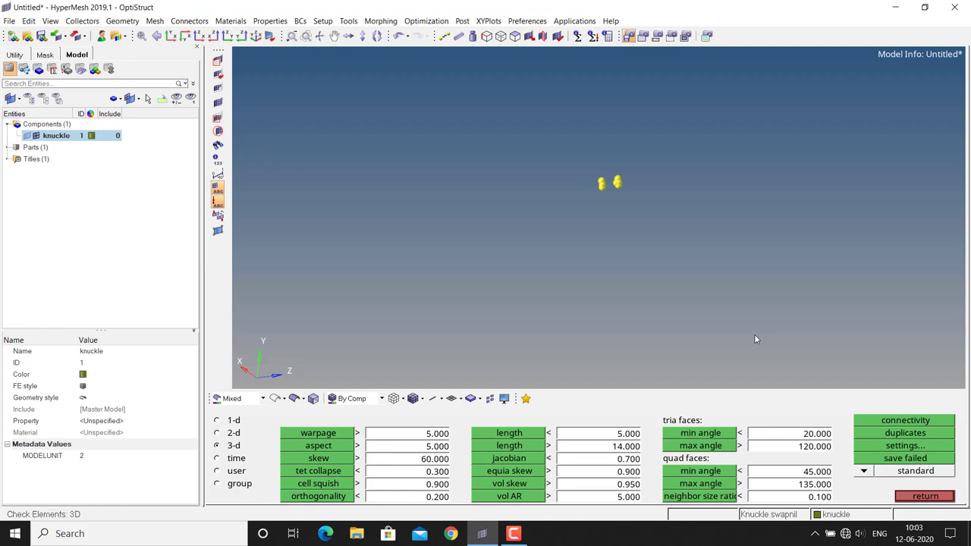
- Return to the 3D page and orbit the view onto the thin sliver tetra
key("Escape")
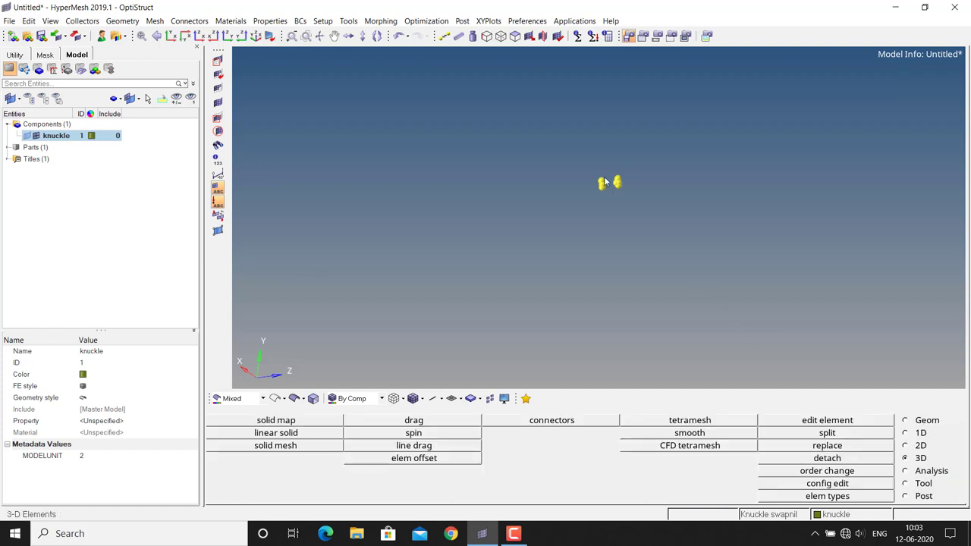
left_click_drag(604, 182, 589, 195, "ctrl")
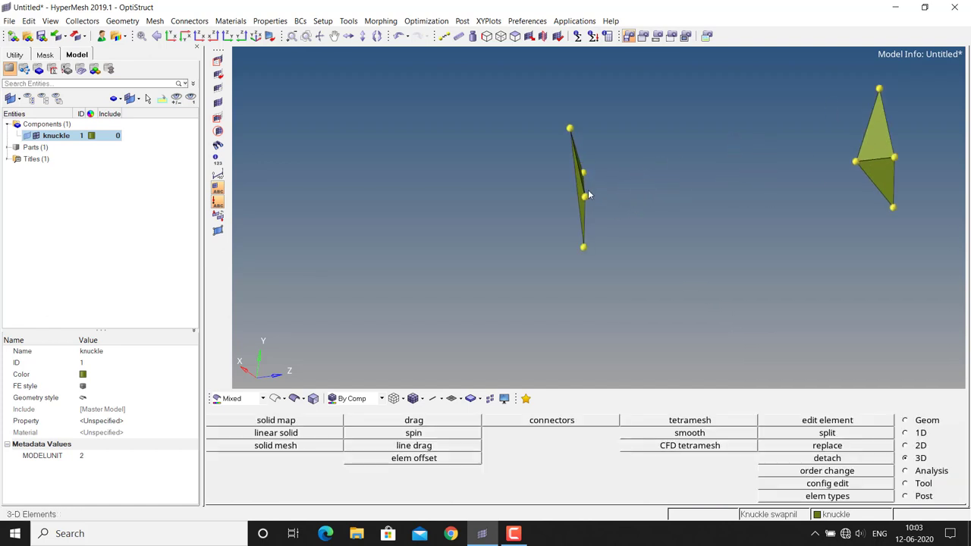
mouse_move(579, 187)
left_mouse_down("ctrl")
mouse_move(432, 231)
mouse_move(670, 176)
mouse_move(635, 182)
mouse_move(704, 233)
mouse_move(602, 217)
mouse_move(507, 238)
mouse_move(615, 238)
mouse_move(639, 197)
mouse_move(687, 234)
left_mouse_up("ctrl")
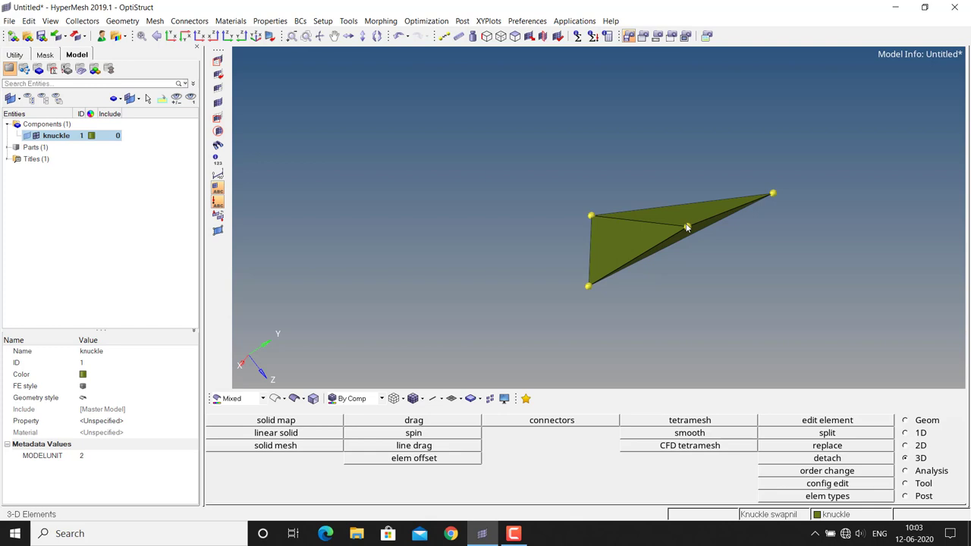
- Pick the sliver tetra's middle node and set the translate direction by its three base nodes
key("shift+F4")
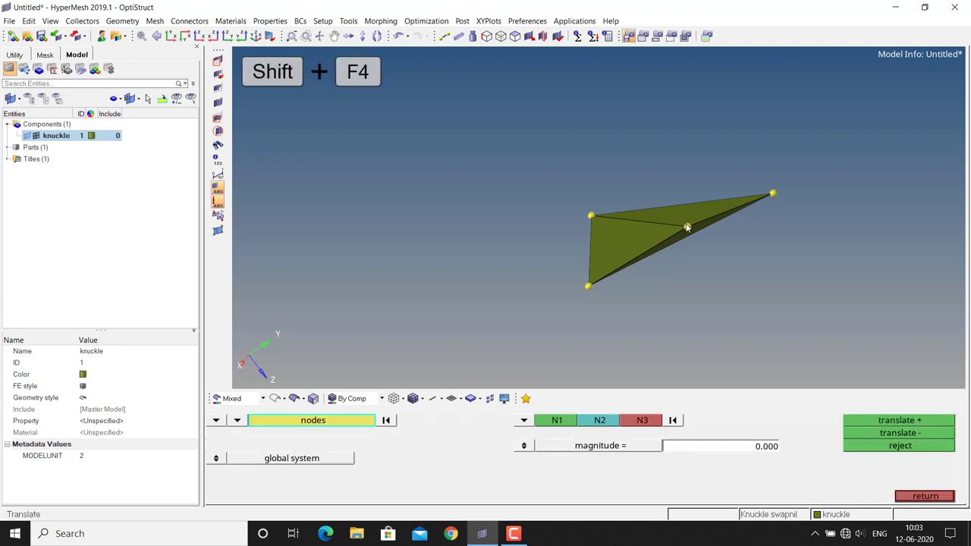
left_click(687, 228)
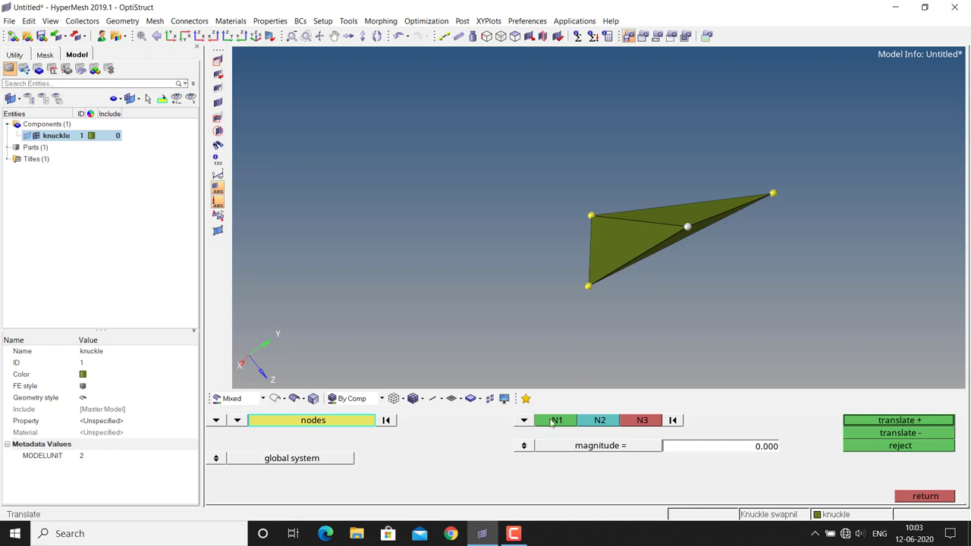
left_click(553, 423)
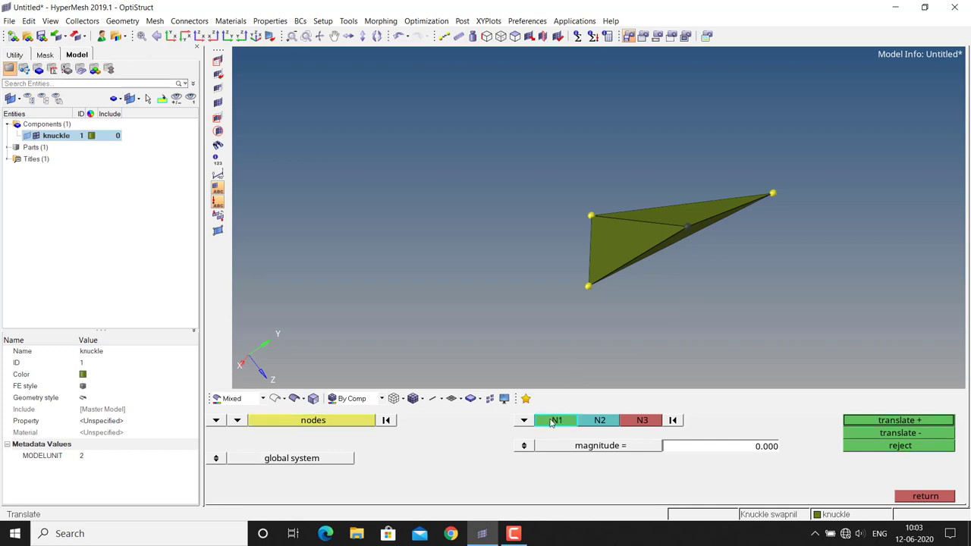
left_click(590, 286)
left_click(590, 216)
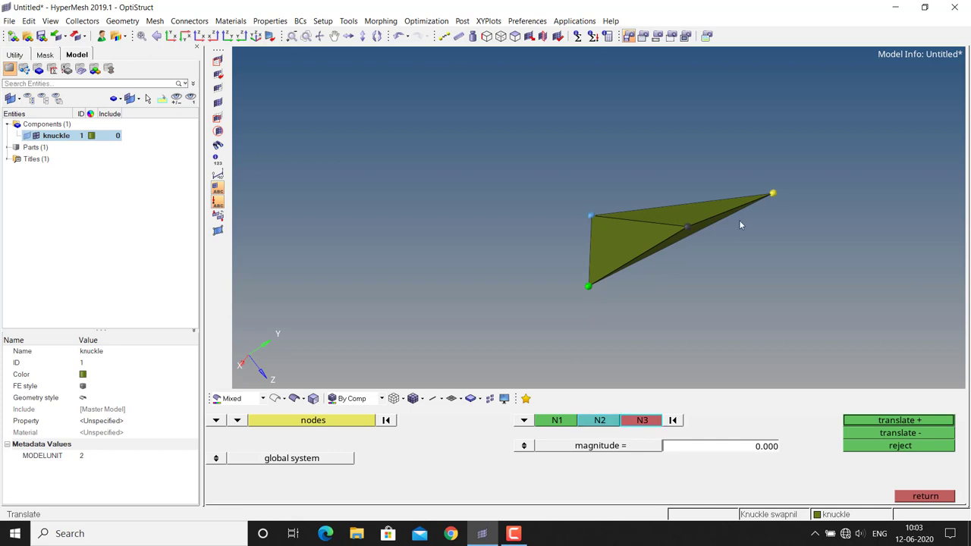
left_click(772, 194)
- Move the middle node by magnitude 1 along the base normal, ending on the opposite side
left_click(765, 453)
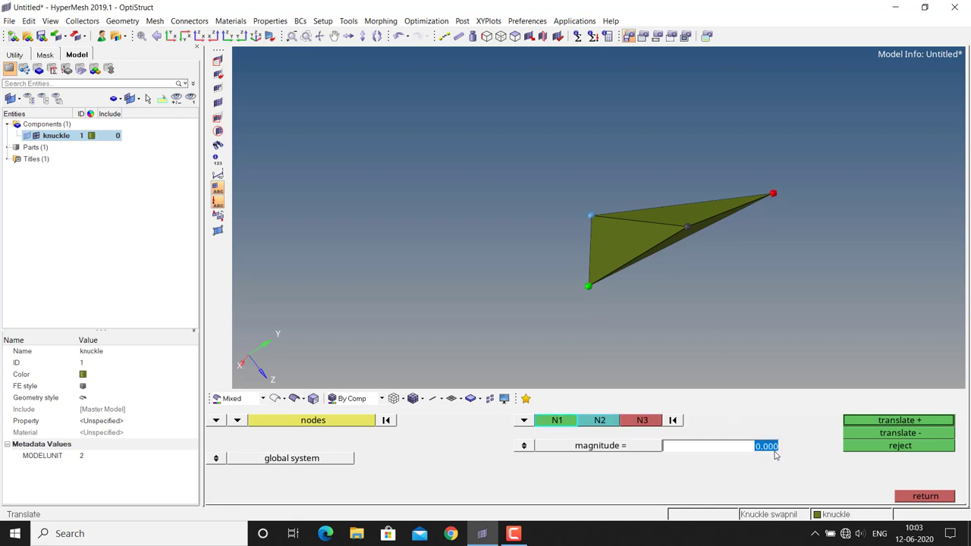
type("1")
key("Return")
left_click(903, 422)
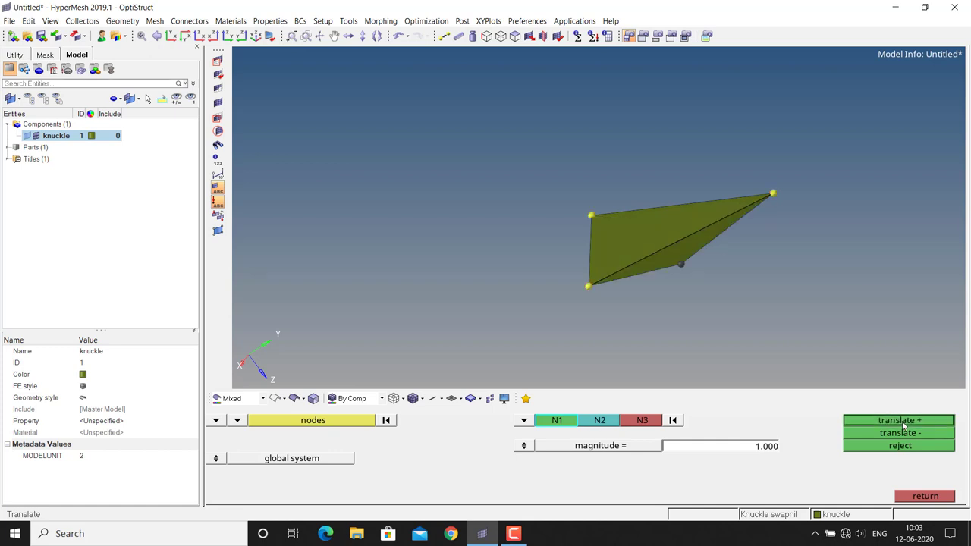
left_click(902, 434)
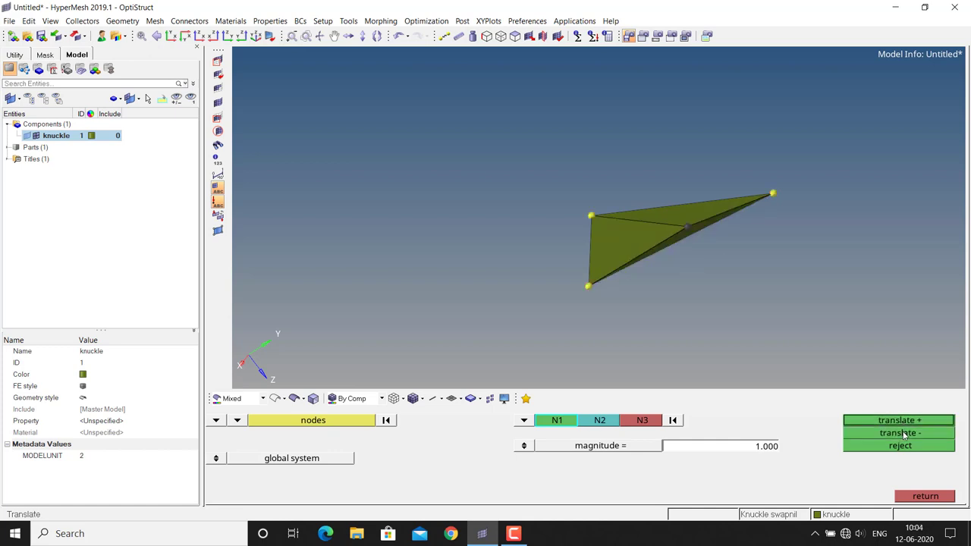
left_click(902, 434)
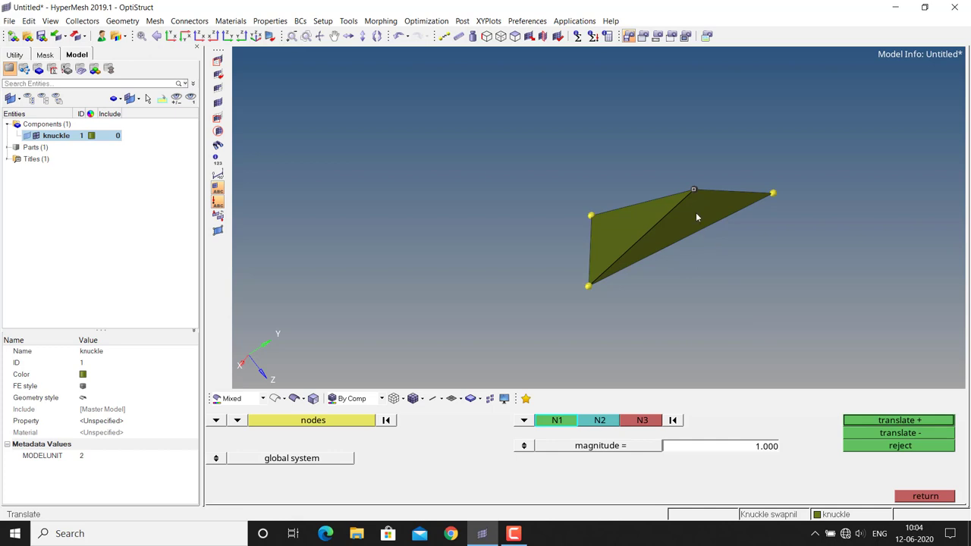
mouse_move(696, 217)
left_mouse_down("ctrl")
mouse_move(671, 224)
mouse_move(672, 235)
left_mouse_up("ctrl")
- Check the reshaped tetra's quality, reading a tet collapse of 0.476
key("F10")
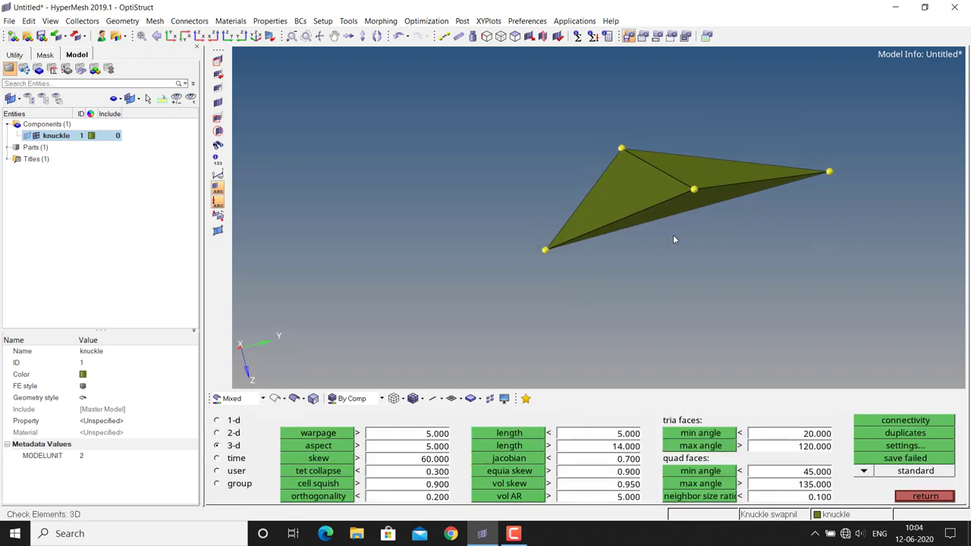
left_click(669, 182)
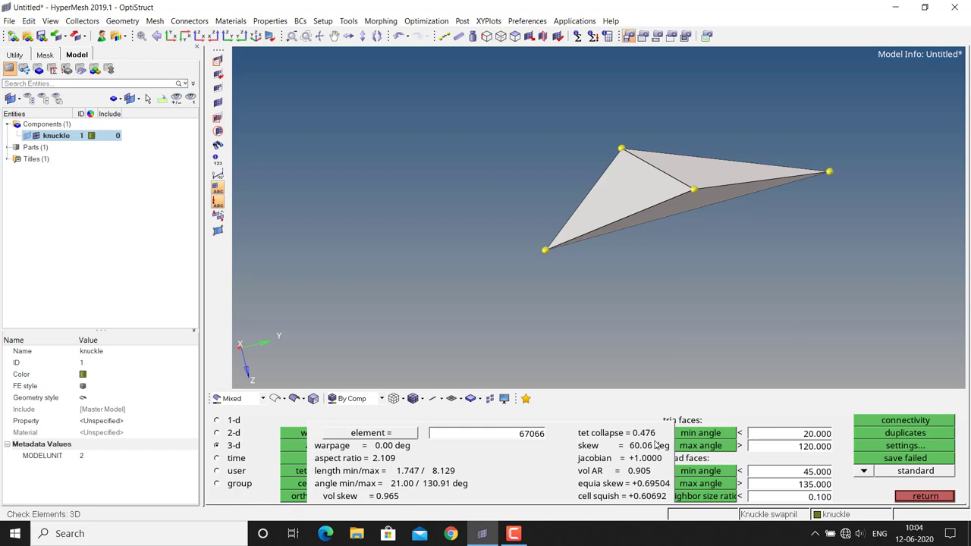
left_click(931, 497)
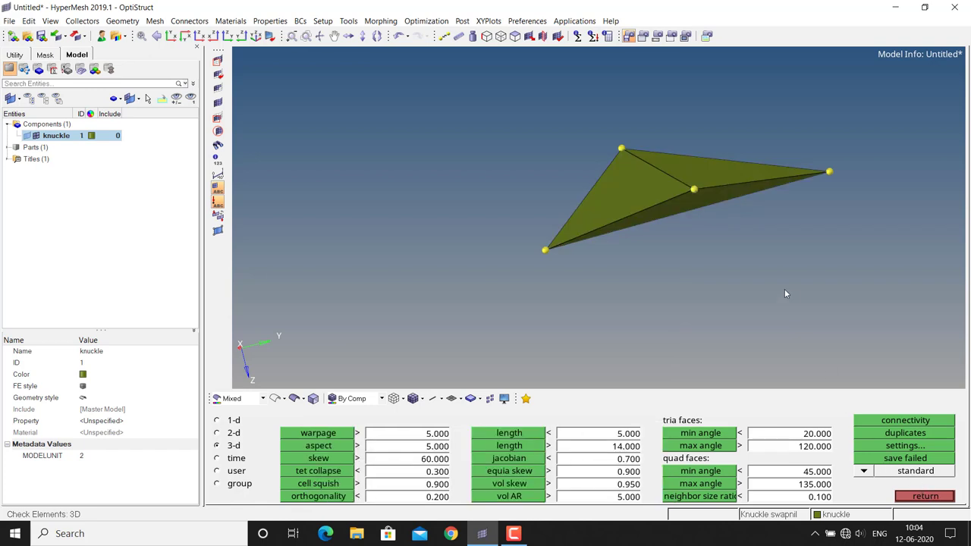
- Window-select the tetra's four temporary nodes and clear them
key("shift+F2")
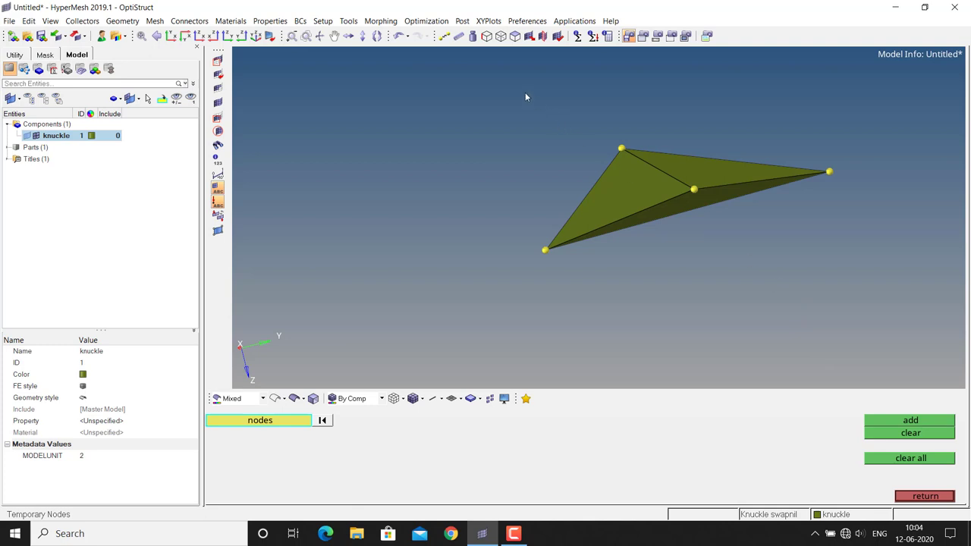
left_click_drag(498, 82, 867, 320, "shift")
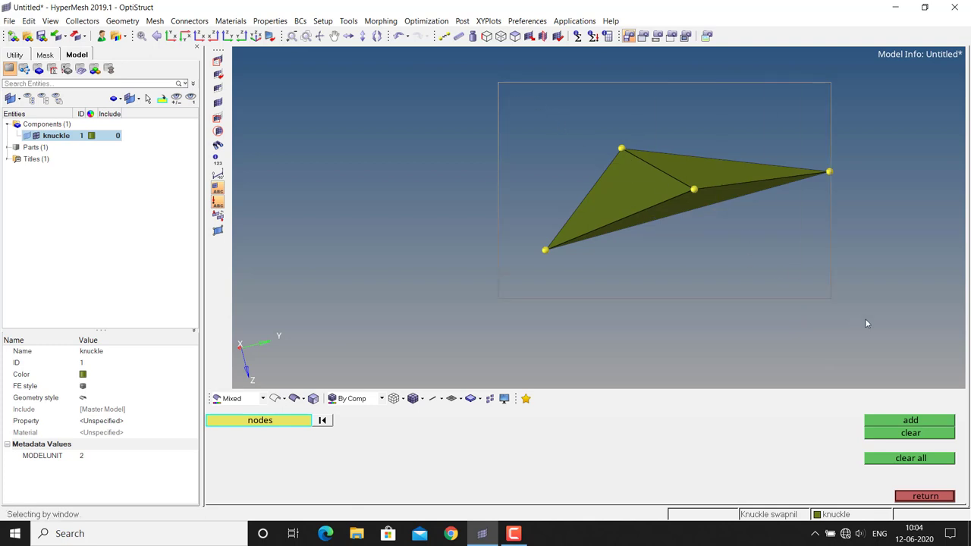
left_click(931, 435)
- Mask the corrected tetra and zoom in on the remaining flat sliver tetra
key("F5")
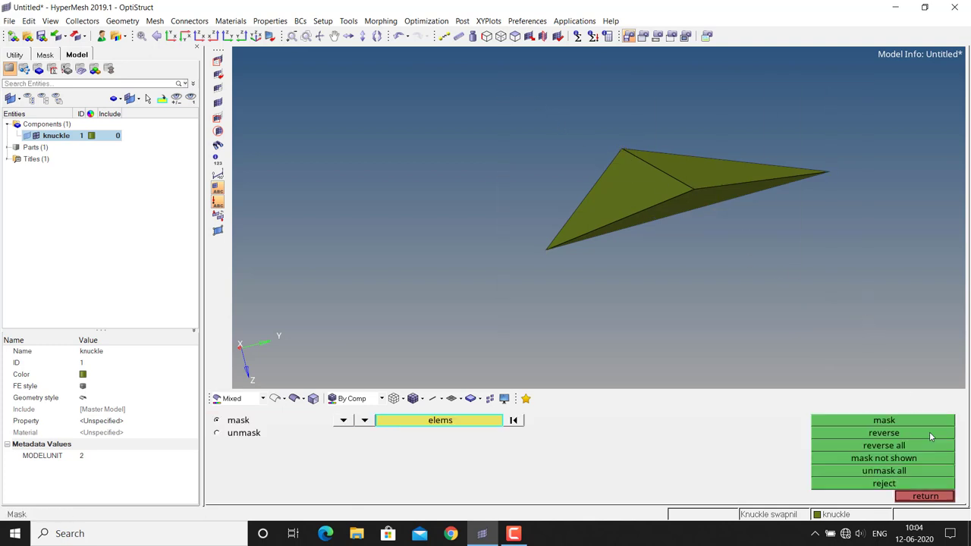
left_click(645, 181)
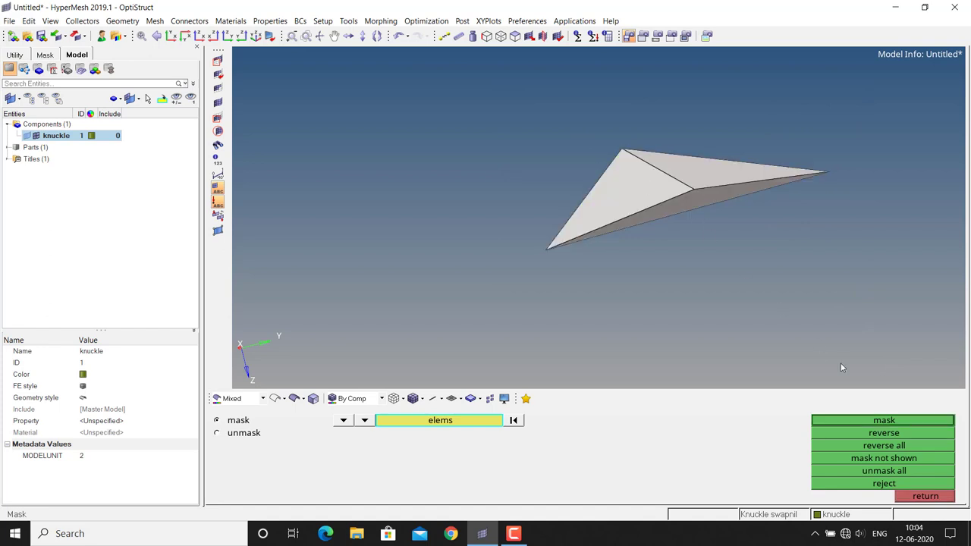
left_click(898, 421)
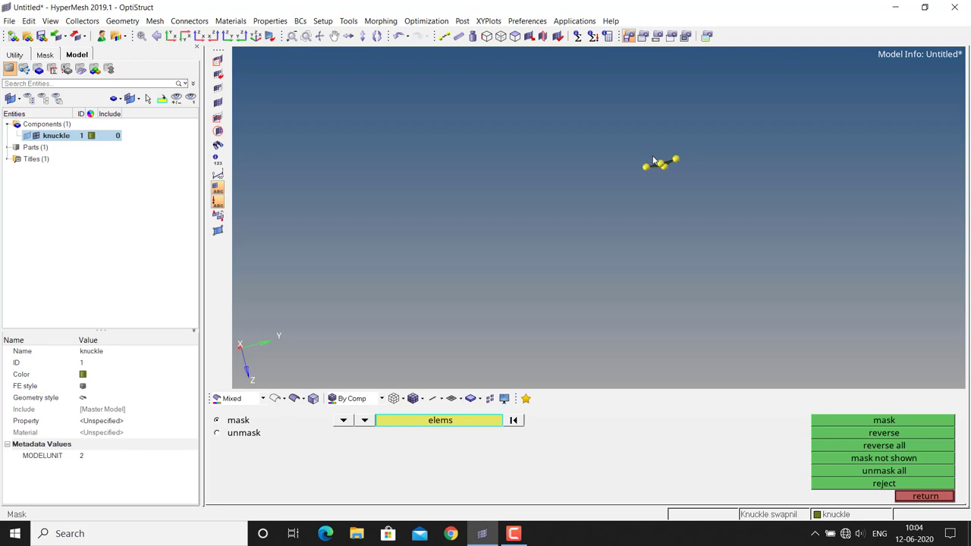
scroll(667, 164, "up", 3)
scroll(672, 190, "up", 3)
mouse_move(668, 206)
left_mouse_down("ctrl")
mouse_move(683, 219)
mouse_move(603, 119)
left_mouse_up("ctrl")
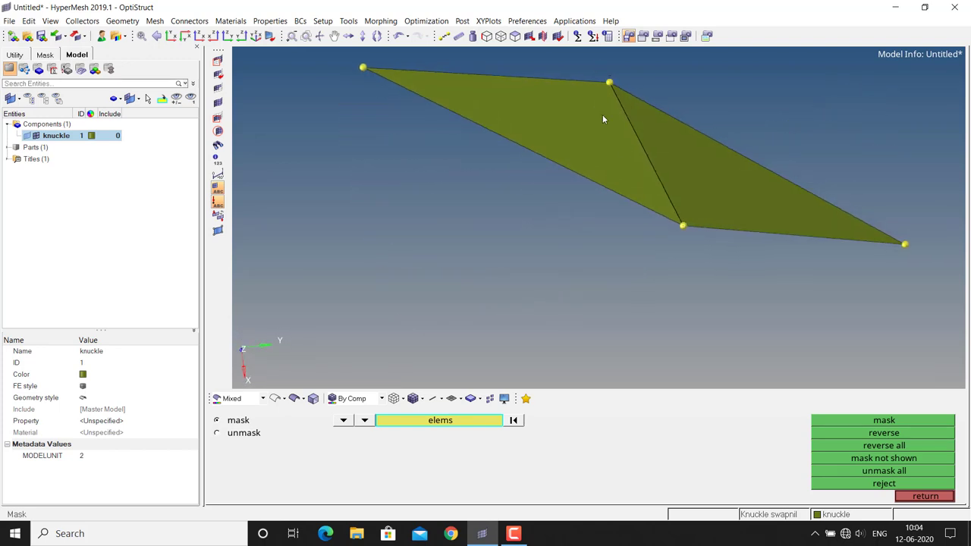
right_click_drag(629, 139, 585, 173, "ctrl")
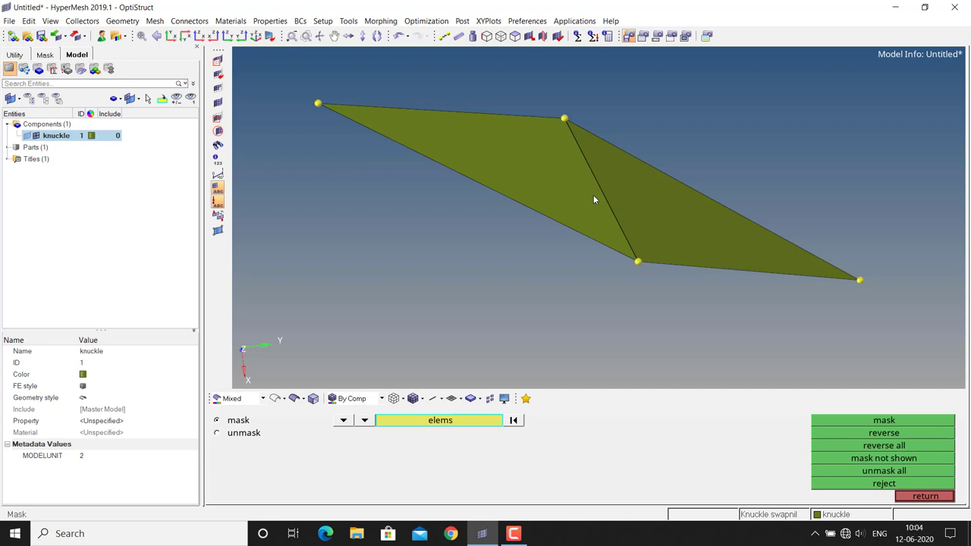
- Set the distance between the second sliver's middle and upper nodes to 2.0
key("F4")
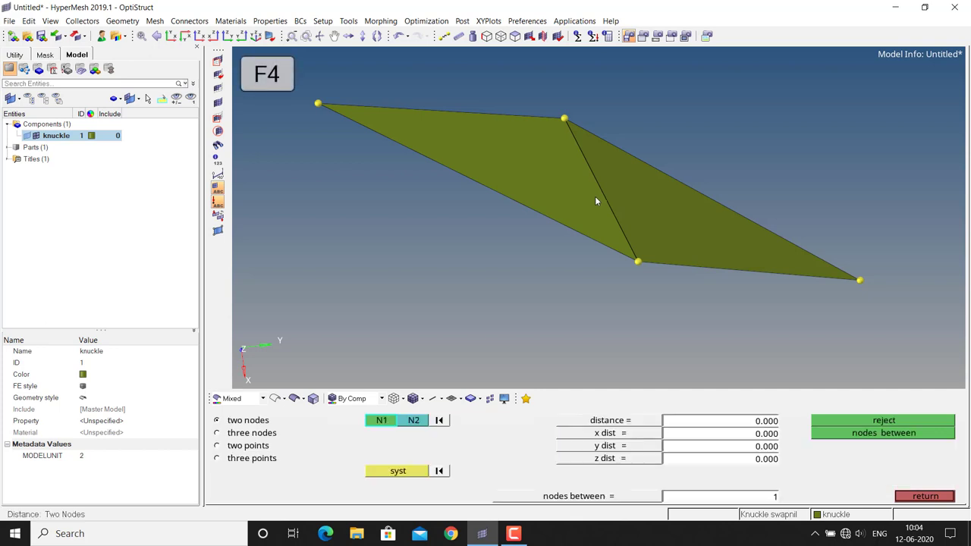
left_click(638, 262)
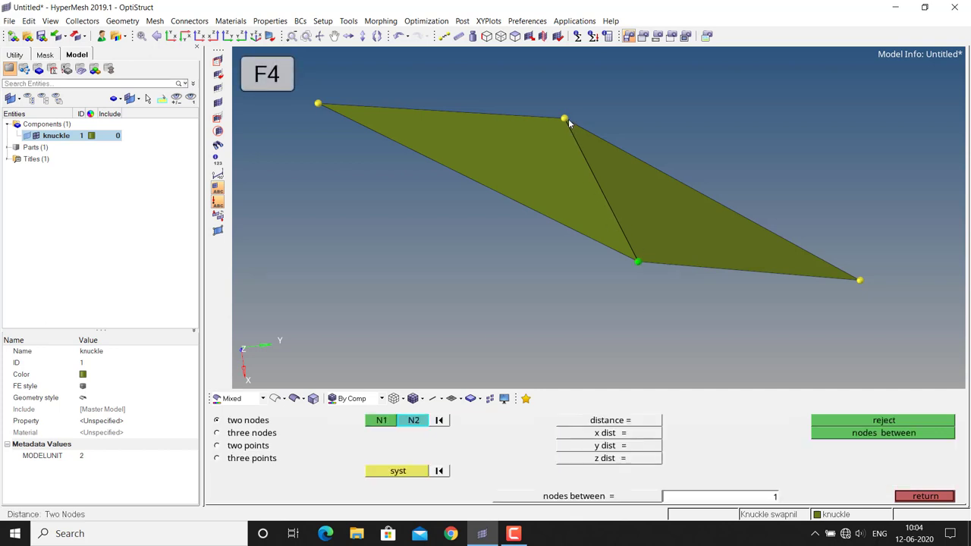
left_click(564, 119)
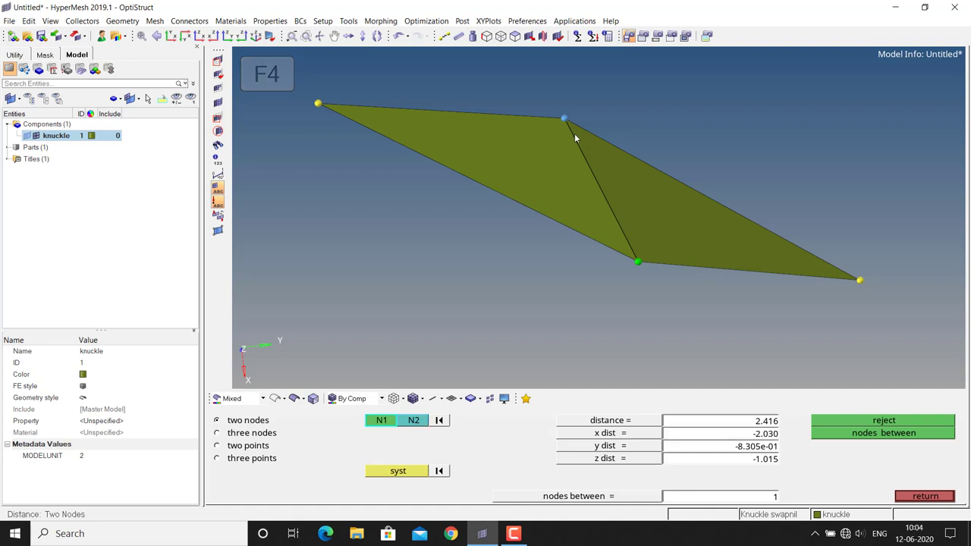
double_click(773, 423)
type("2")
key("Return")
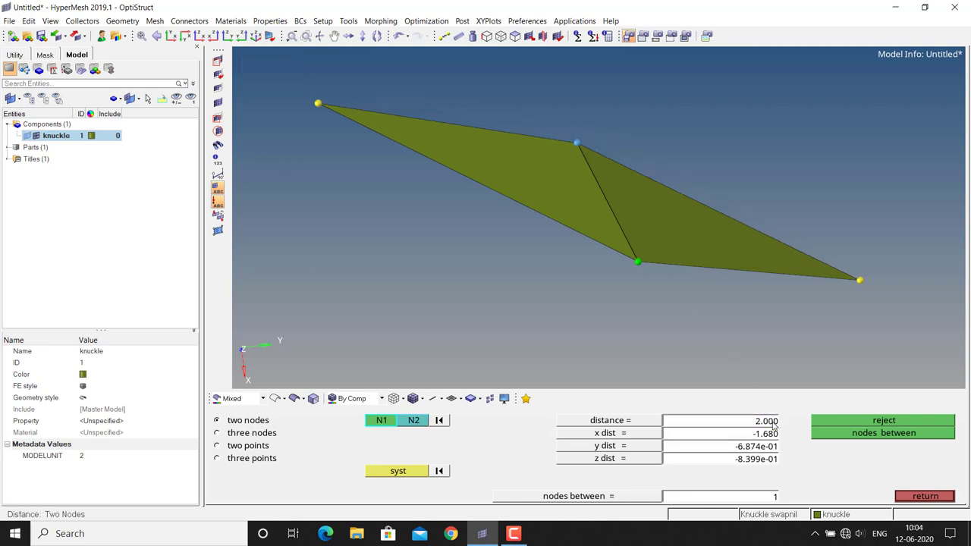
mouse_move(588, 175)
left_mouse_down("ctrl")
mouse_move(527, 191)
mouse_move(518, 140)
mouse_move(480, 140)
mouse_move(537, 152)
left_mouse_up("ctrl")
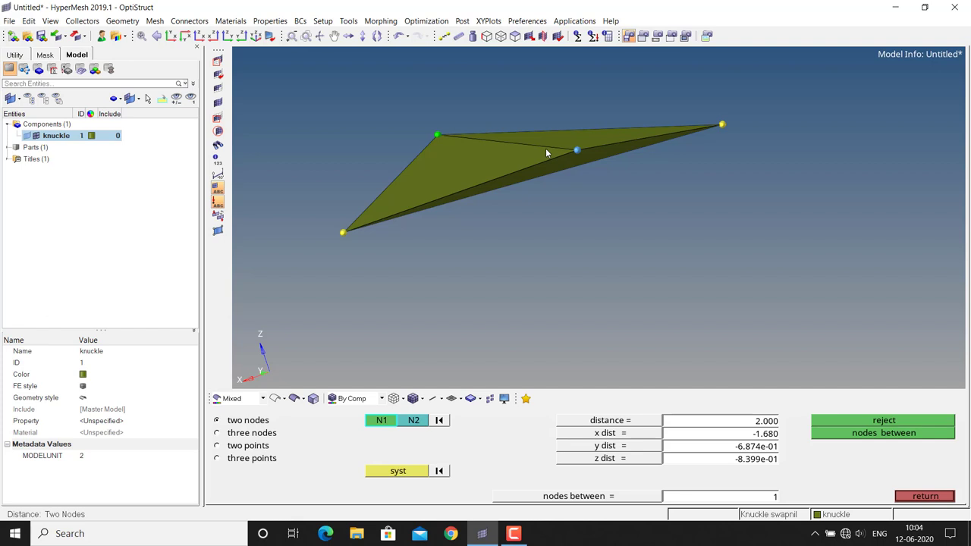
- Translate the second tetra's middle node by 1.0 along its base-triangle normal
key("shift+F4")
left_click(577, 151)
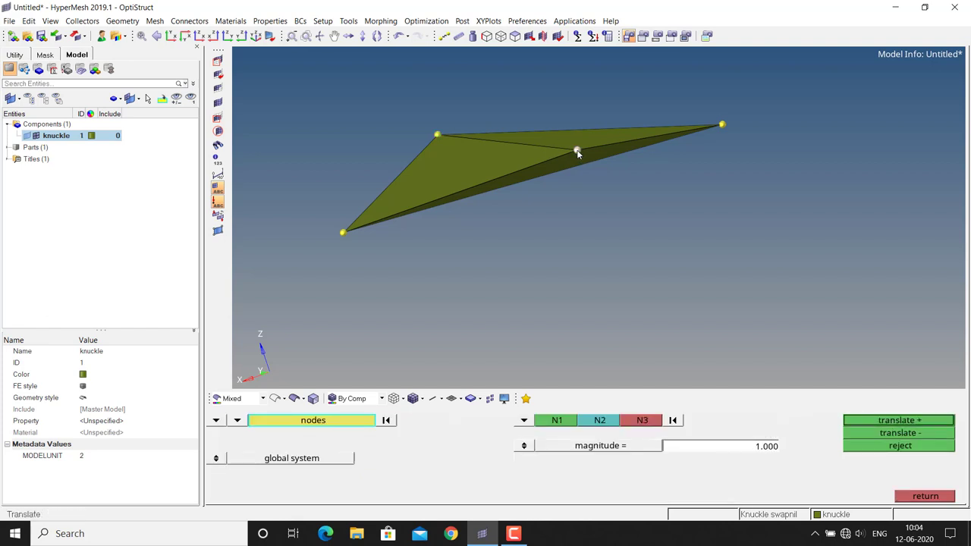
left_click(563, 424)
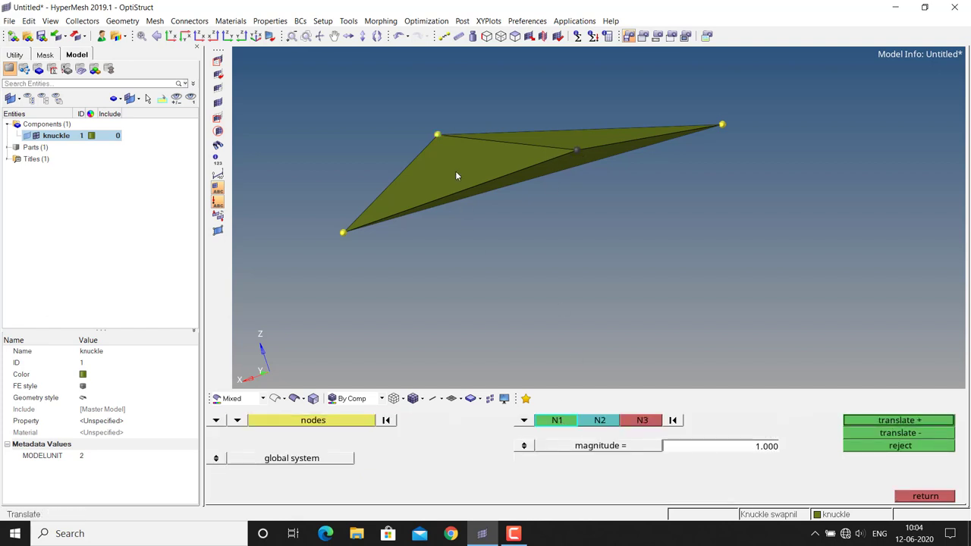
left_click(438, 137)
left_click(342, 233)
left_click(721, 125)
middle_click(656, 240)
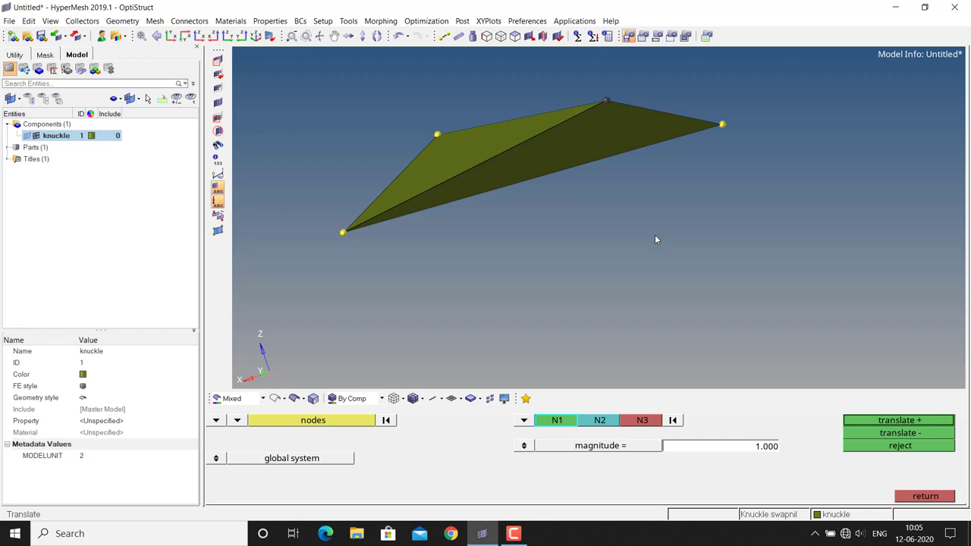
right_click_drag(577, 141, 620, 197, "ctrl")
mouse_move(620, 197)
left_mouse_down("ctrl")
mouse_move(617, 238)
mouse_move(611, 192)
left_mouse_up("ctrl")
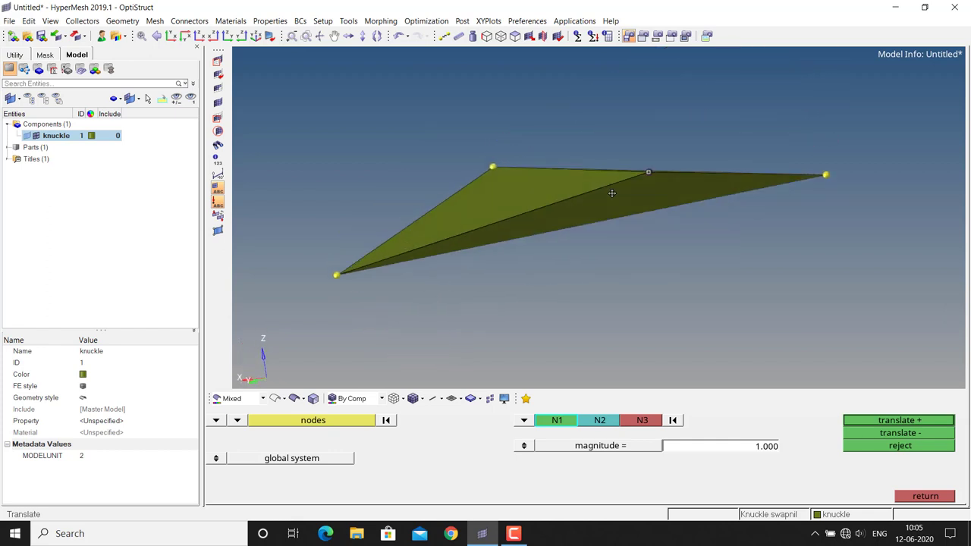
- Check the second repaired tetra's quality, reading a tet collapse of 0.366
key("F10")
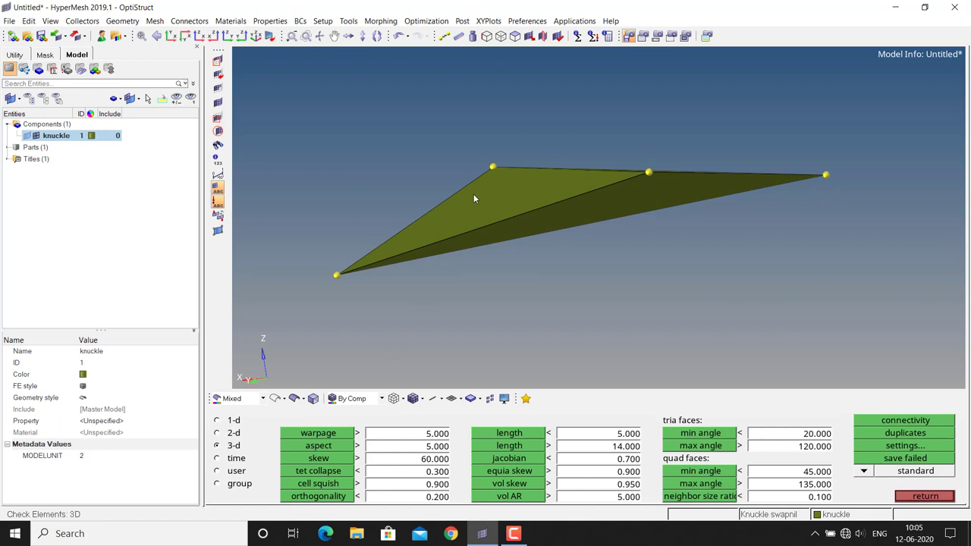
left_click(474, 197)
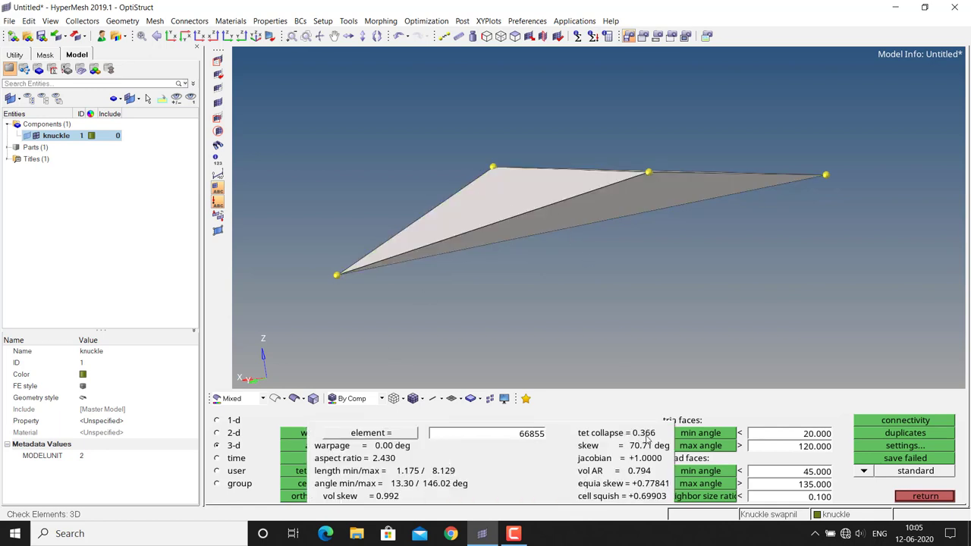
left_click(905, 497)
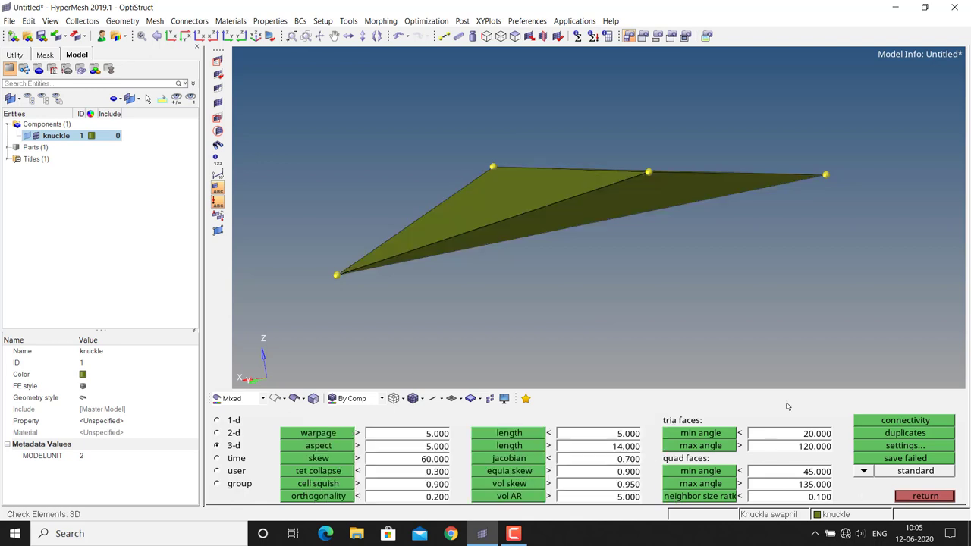
- Window-select the element's four corner nodes and clear all temporary nodes
left_click_drag(567, 202, 561, 203, "ctrl")
key("shift+F2")
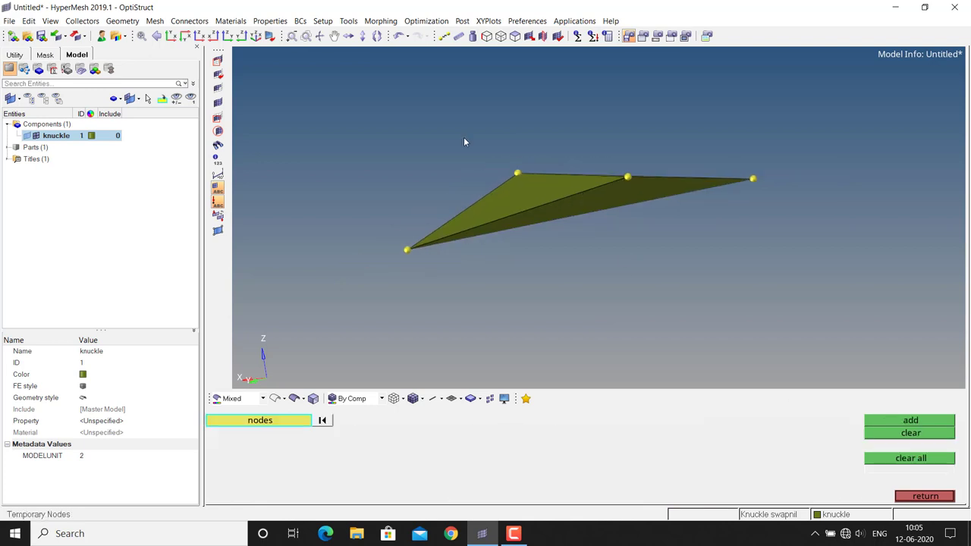
left_click_drag(355, 82, 889, 353, "shift")
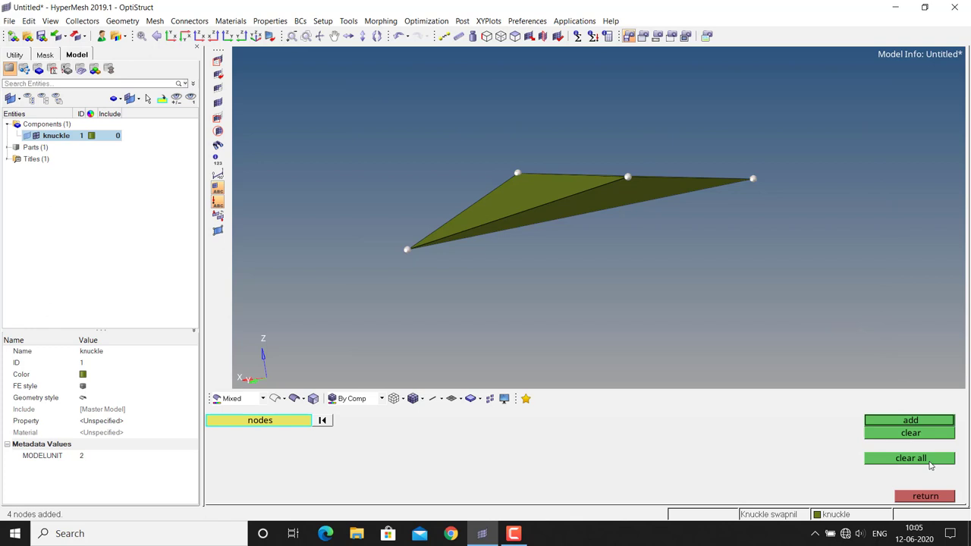
left_click(927, 437)
- Unmask all elements and zoom out to show the whole knuckle mesh
key("F5")
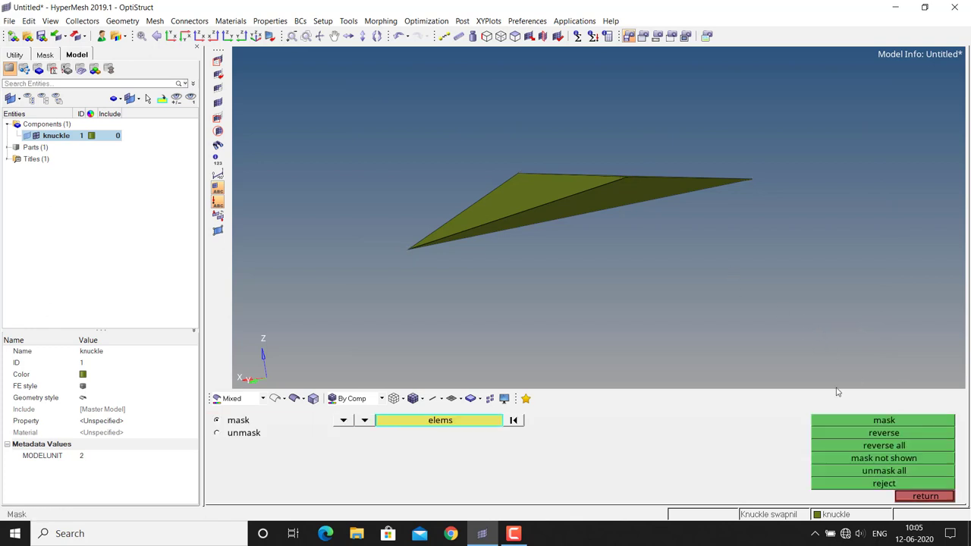
left_click(898, 471)
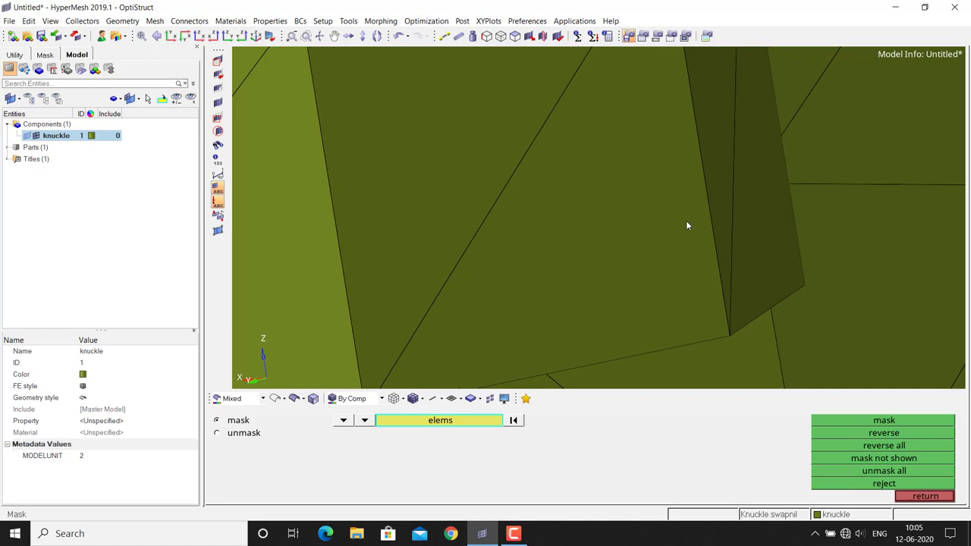
scroll(686, 220, "down", 3)
scroll(686, 220, "down", 3)
scroll(686, 220, "down", 3)
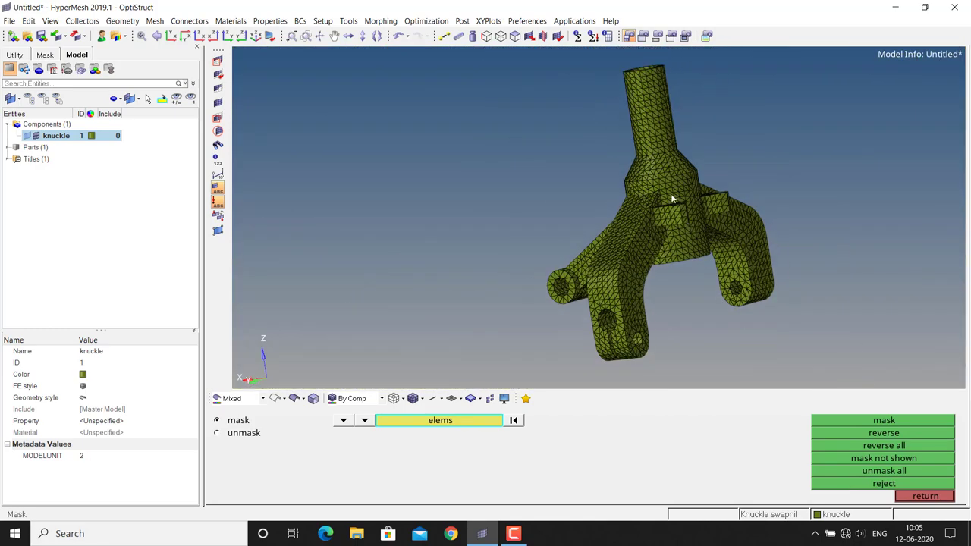
mouse_move(672, 194)
left_mouse_down("ctrl")
mouse_move(507, 269)
mouse_move(594, 236)
left_mouse_up("ctrl")
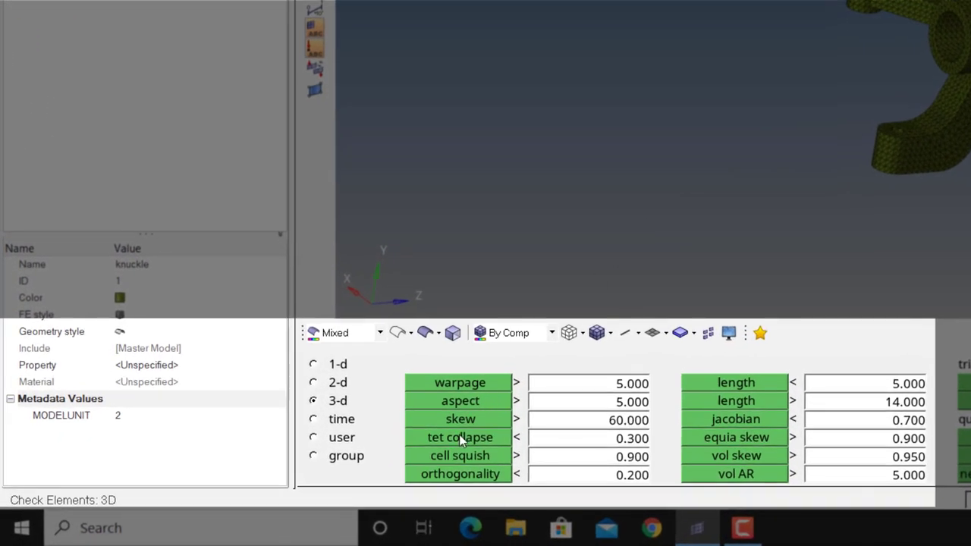
- Recheck tet collapse below 0.3, confirming 0 of 28836 tetras fail
left_click(460, 437)
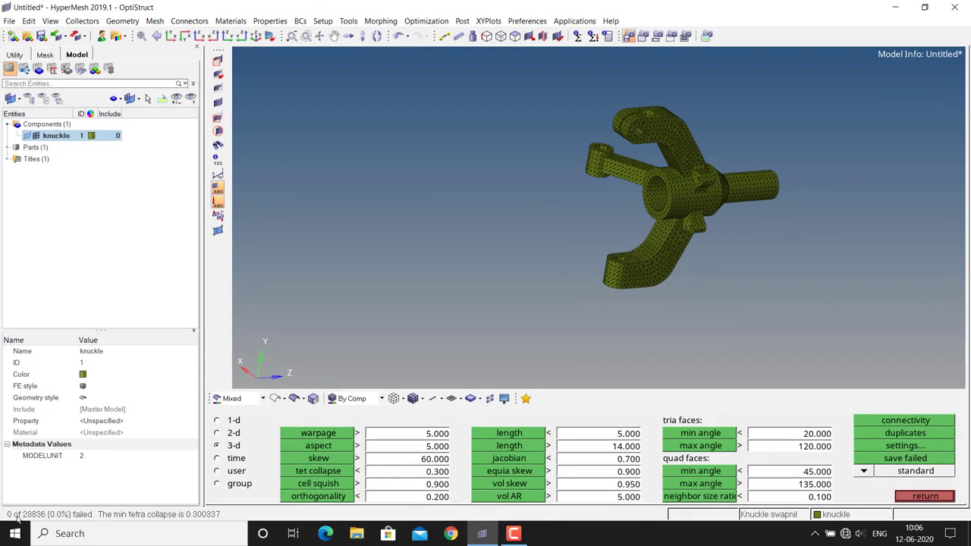
left_click(924, 498)
left_click_drag(694, 157, 648, 170, "ctrl")
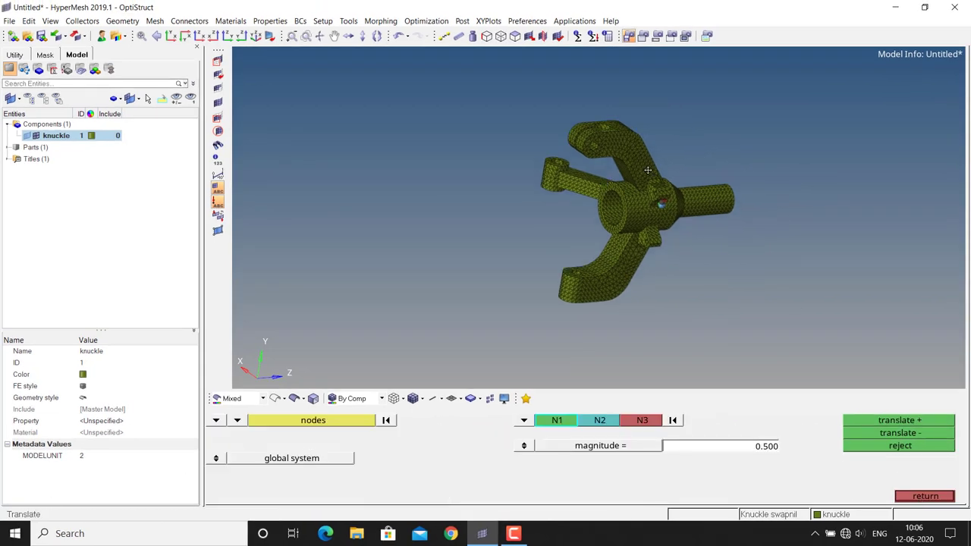
key("Escape")
scroll(642, 204, "up", 1)
scroll(642, 204, "up", 1)
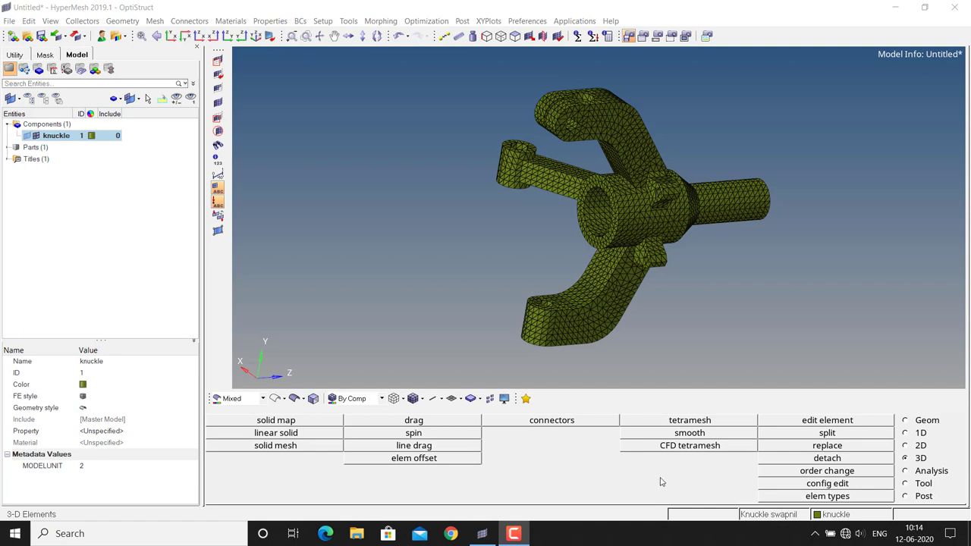
- Select all 7428 tria3 elements by configuration and delete them
key("F2")
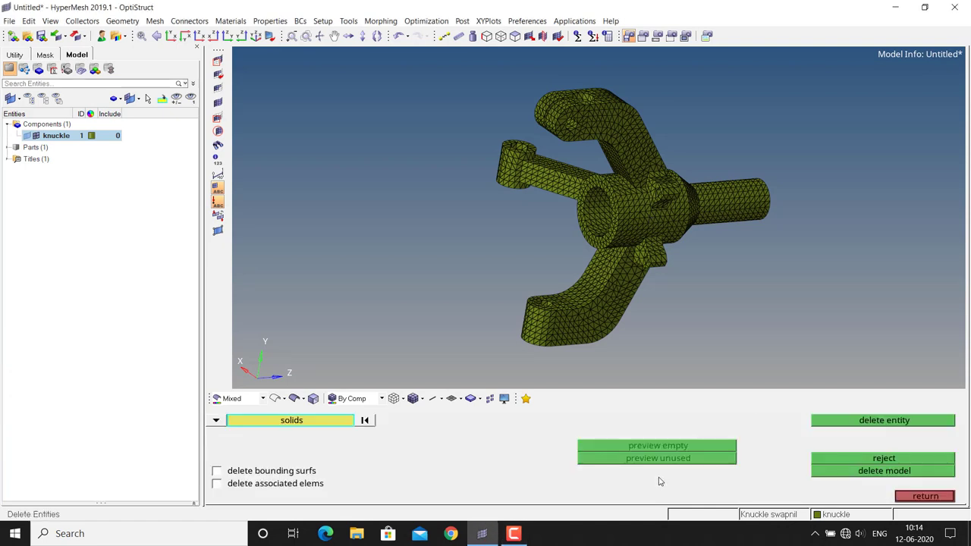
left_click(213, 422)
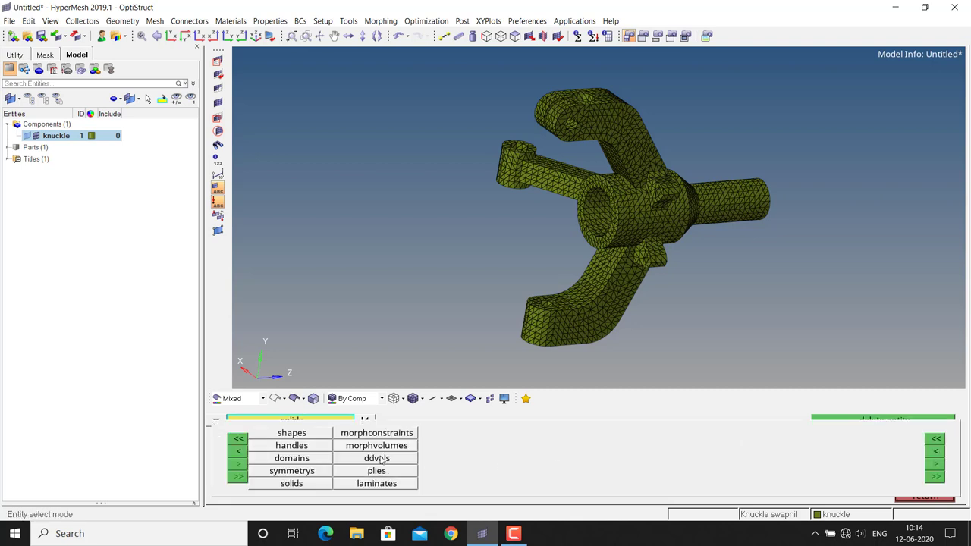
left_click(241, 453)
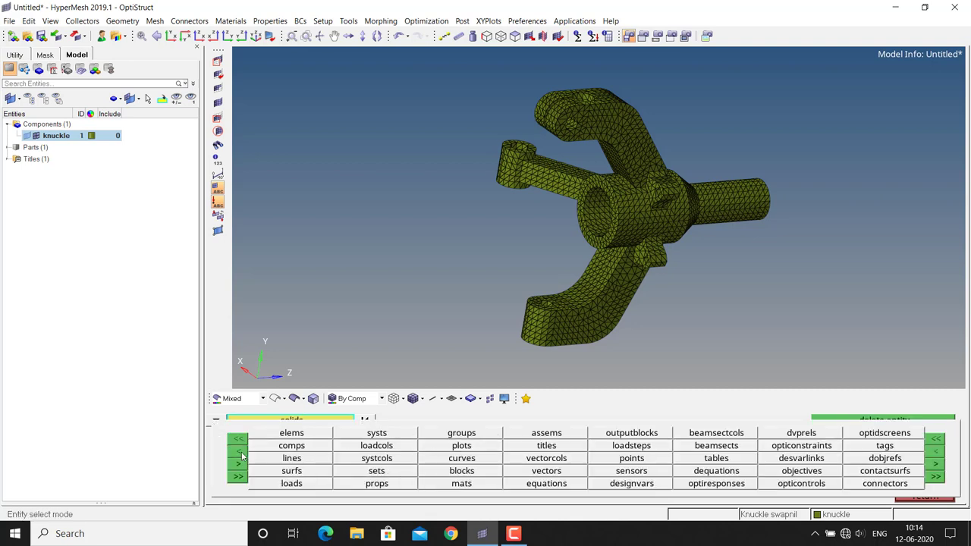
left_click(286, 434)
left_click(307, 424)
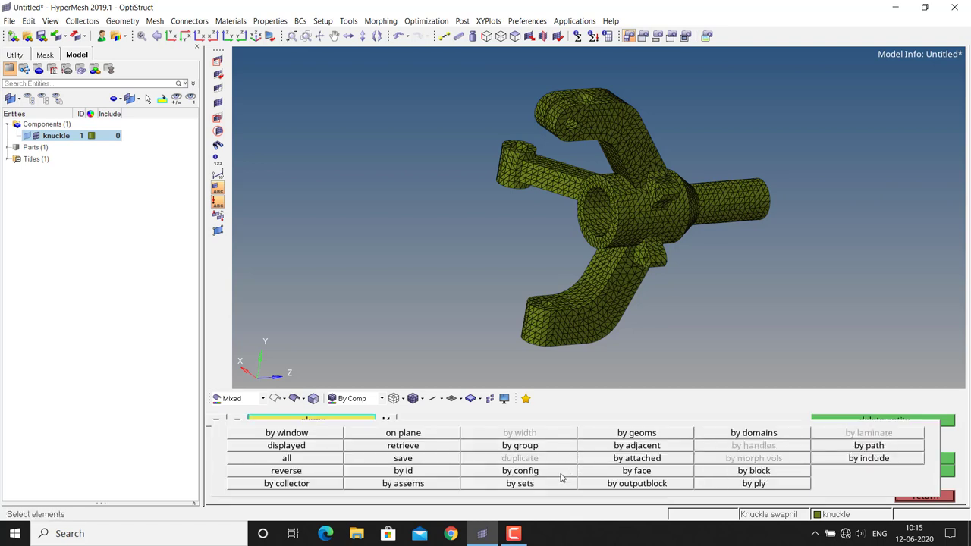
left_click(561, 474)
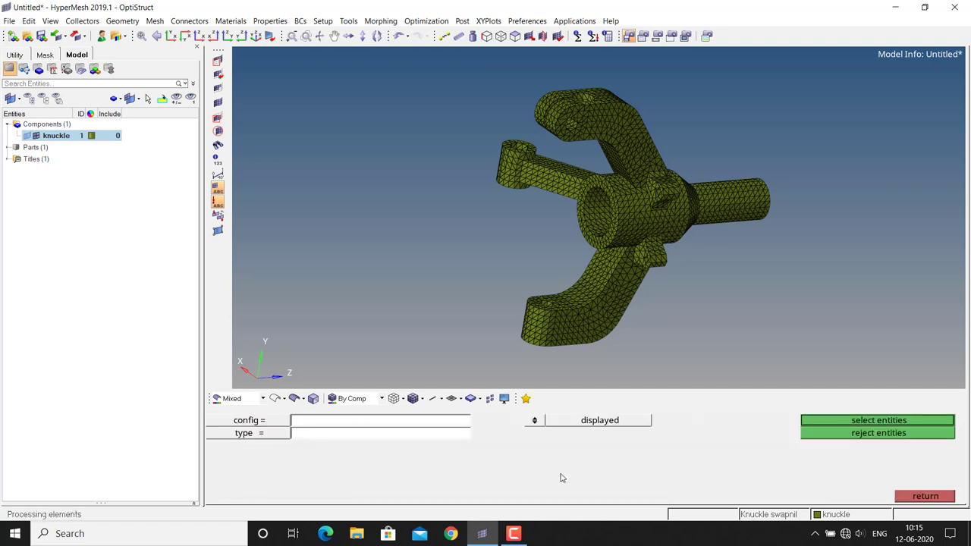
left_click(443, 422)
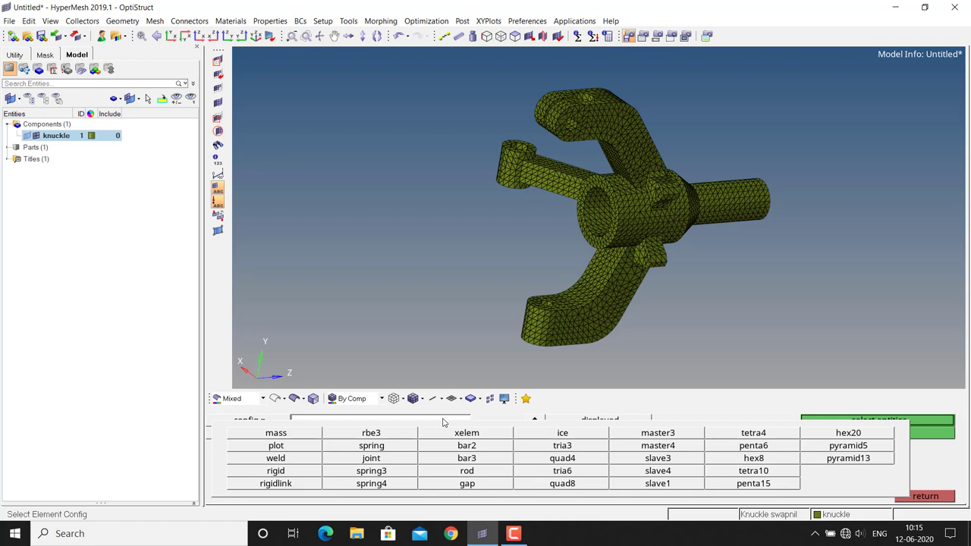
left_click(563, 446)
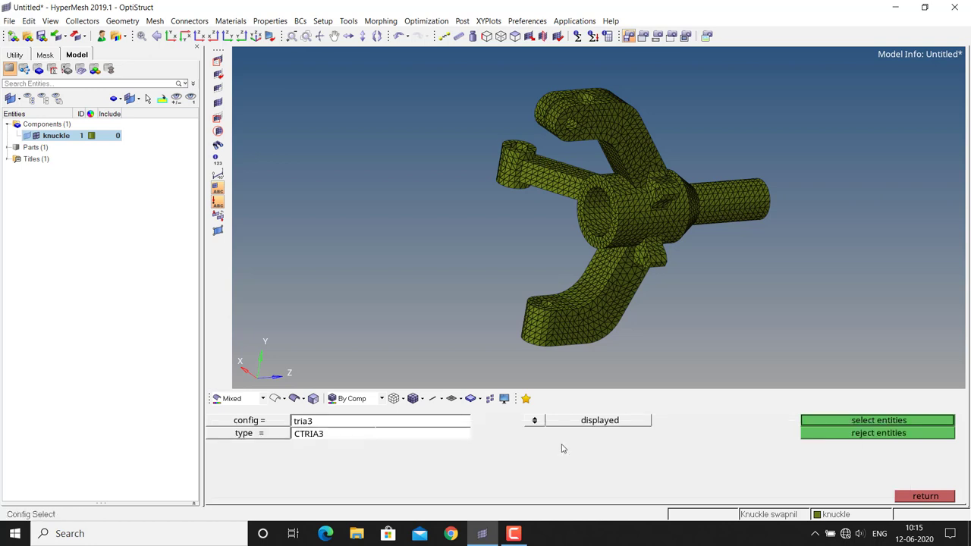
left_click(534, 420)
left_click(898, 422)
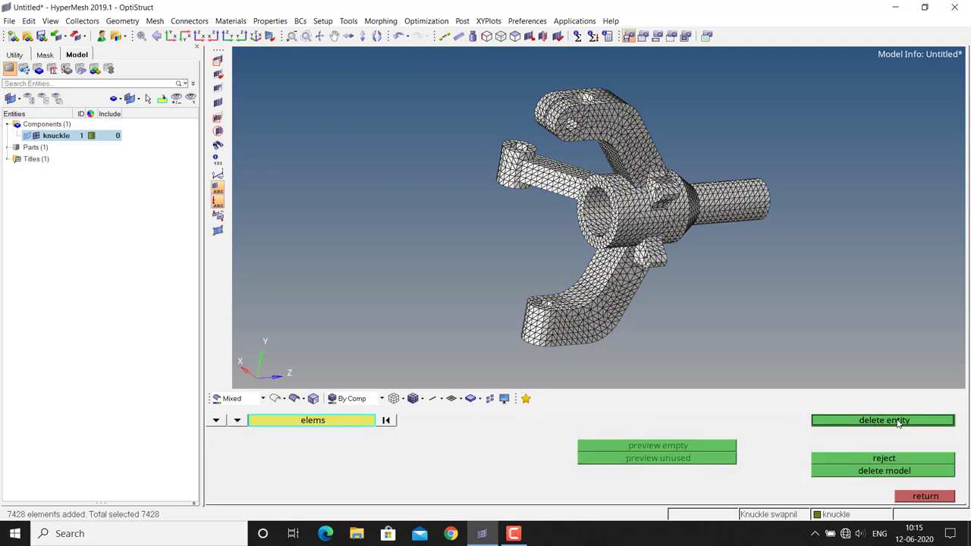
left_click(898, 423)
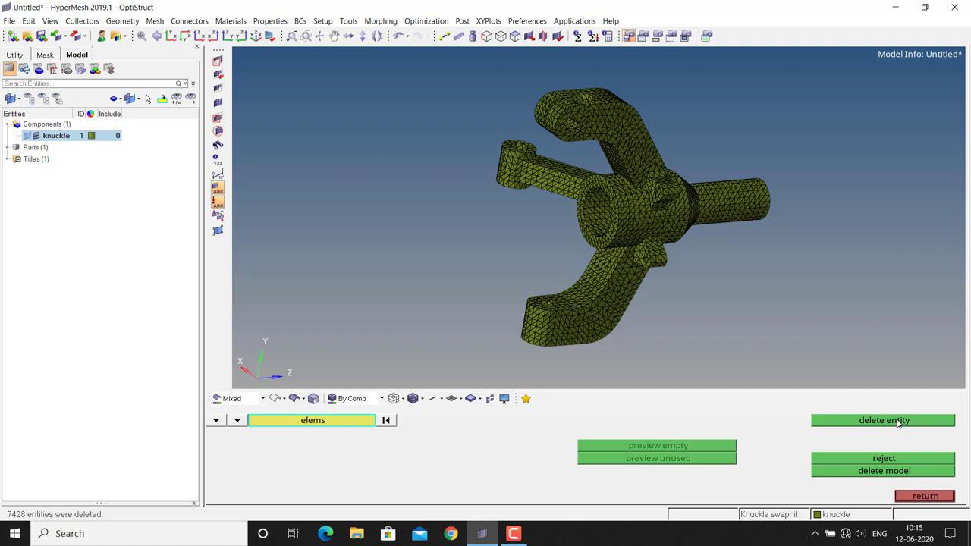
key("Escape")
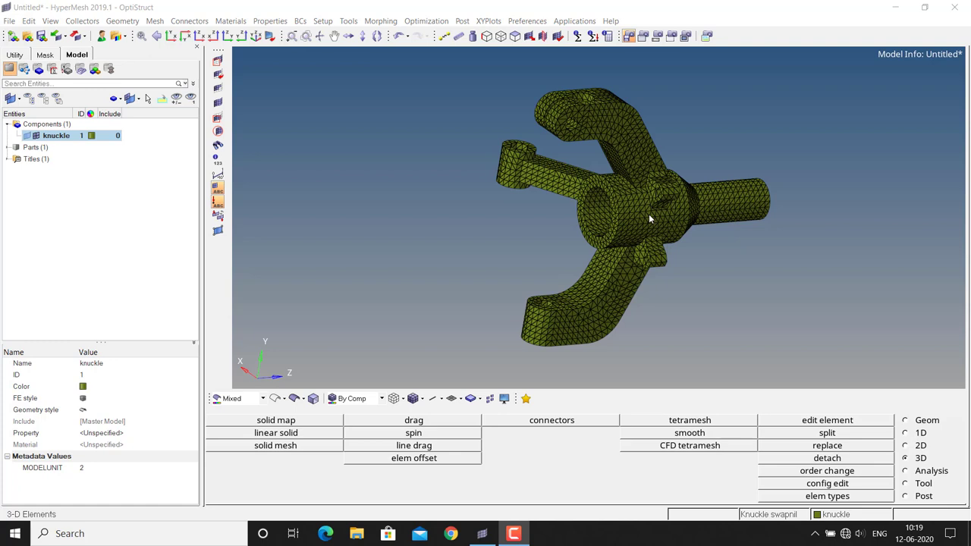
- Create a Desktop folder named structural_analysis and save the model in it as knuckle.hm
left_click(9, 21)
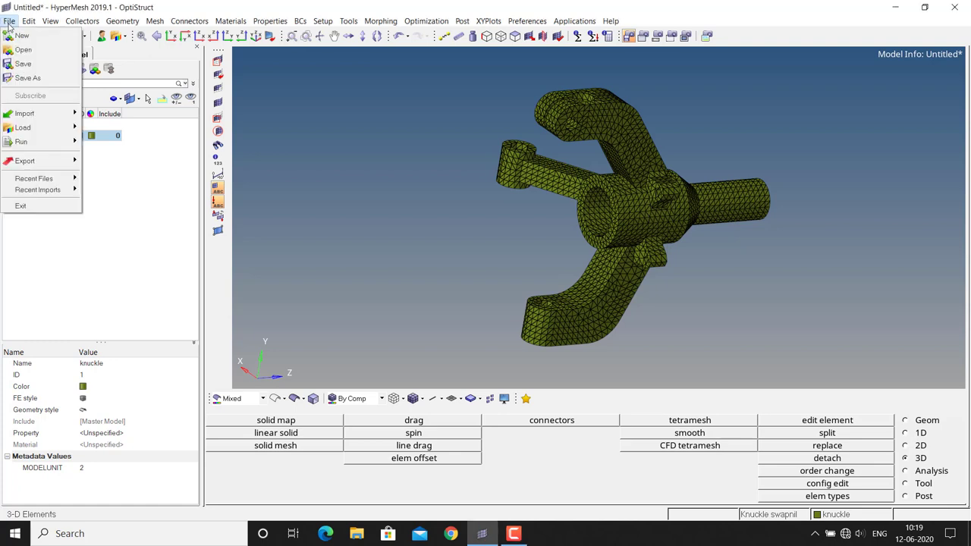
left_click(23, 64)
left_click(44, 144)
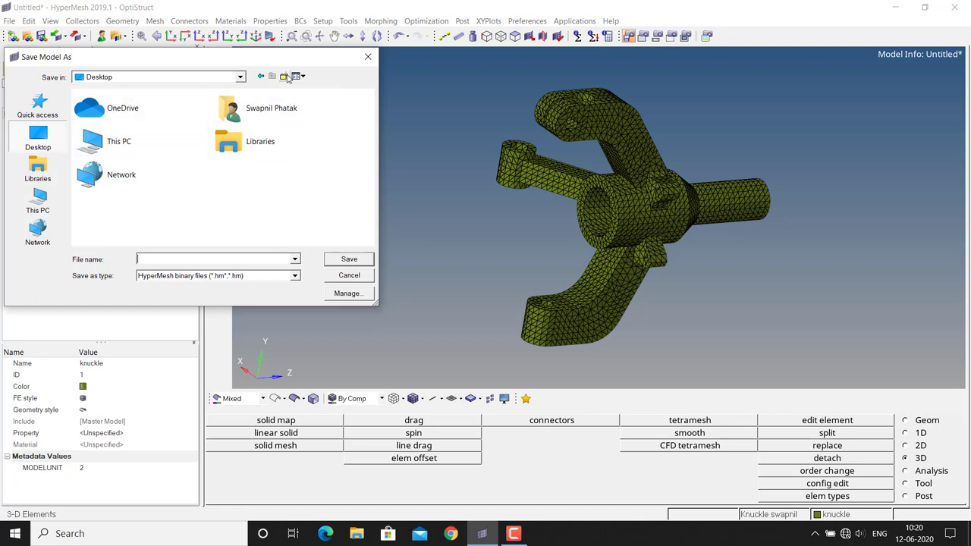
left_click(284, 76)
type("stru")
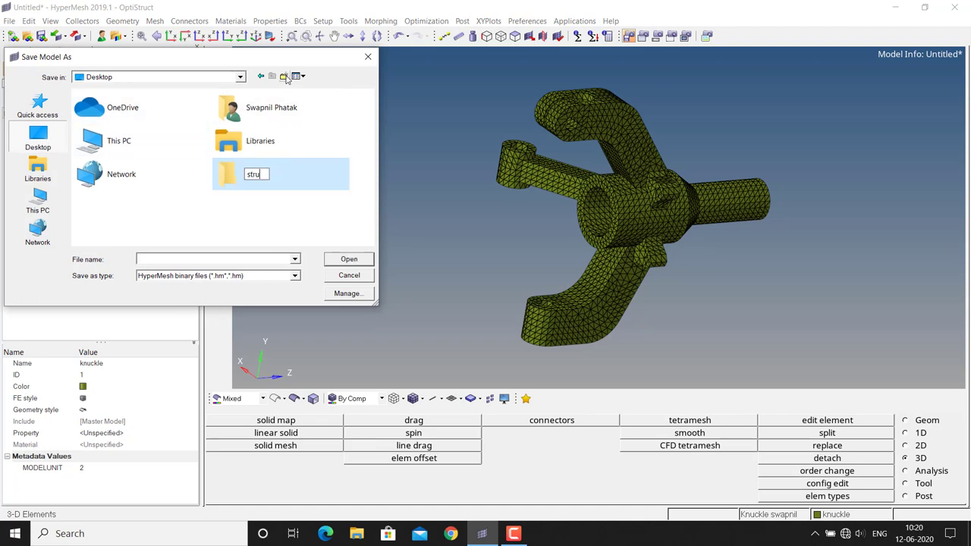
type("ctural_ana")
type("lysis")
key("Return")
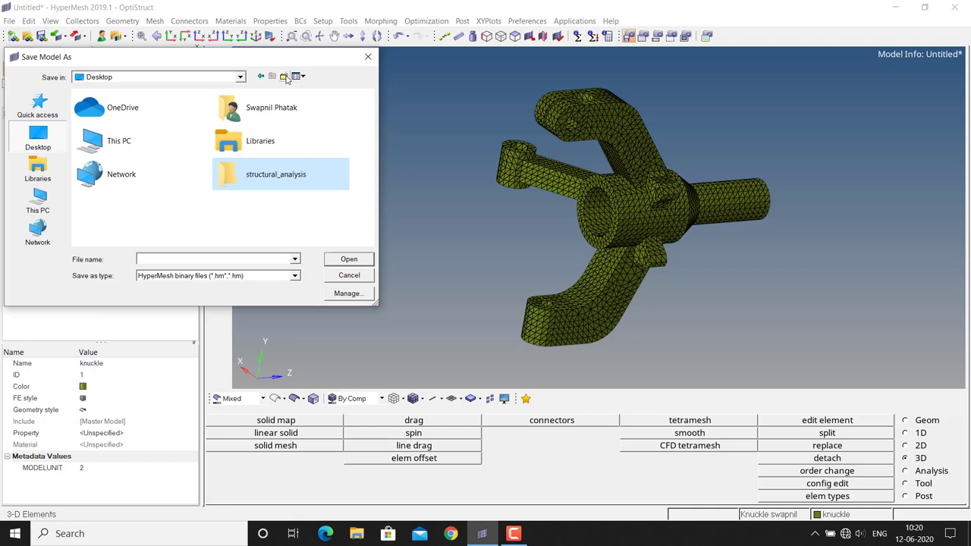
left_click(332, 263)
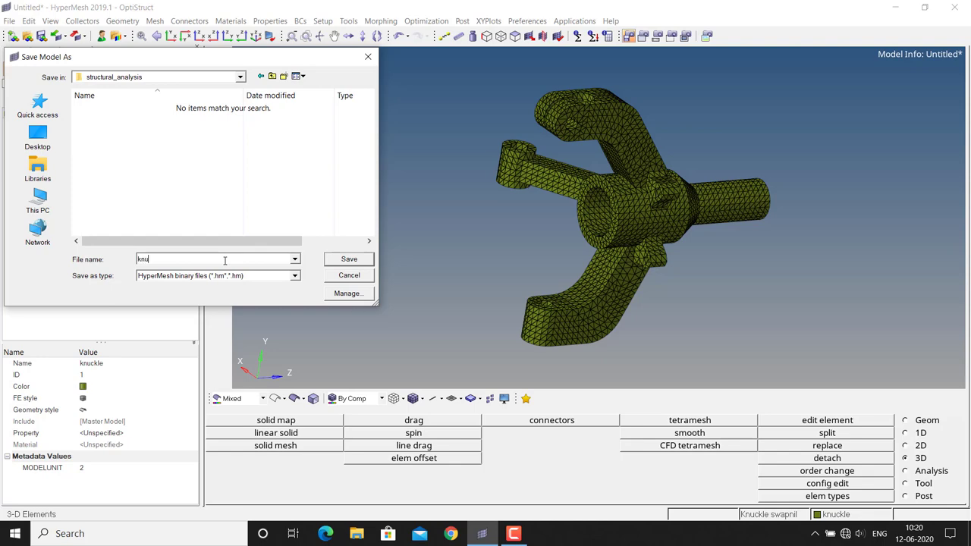
left_click(345, 262)
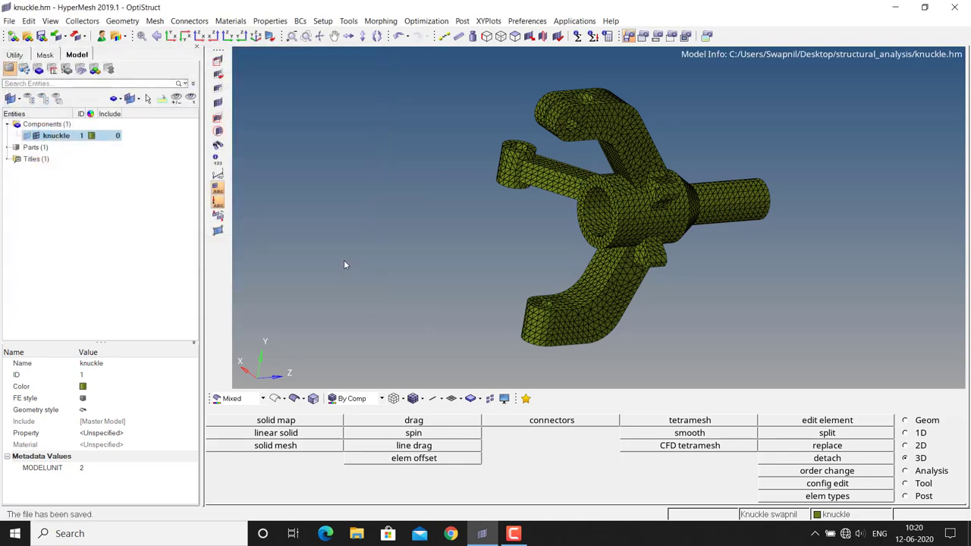